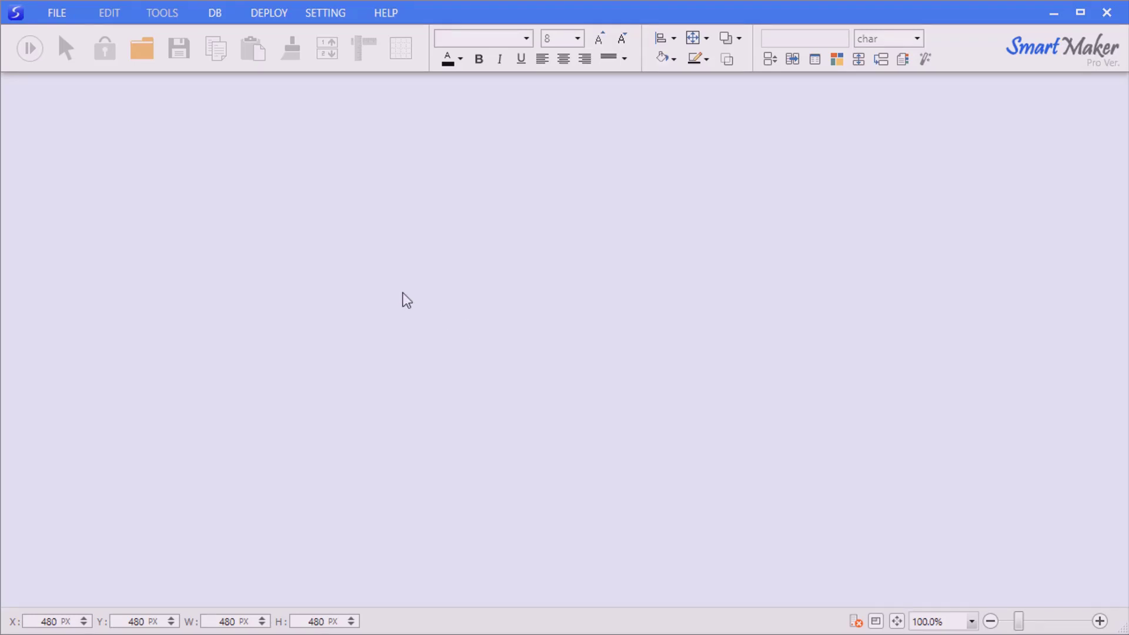
- Create a new app model using the Blank Form template
{"action": "left_click", "coordinate": [86, 19]}
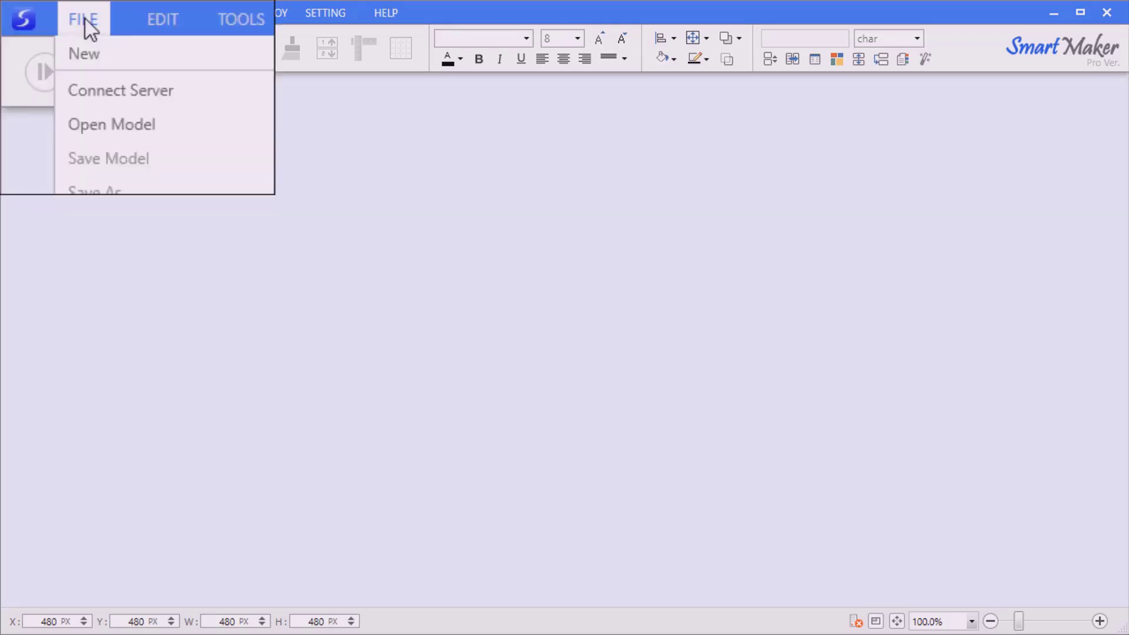
{"action": "left_click", "coordinate": [125, 58]}
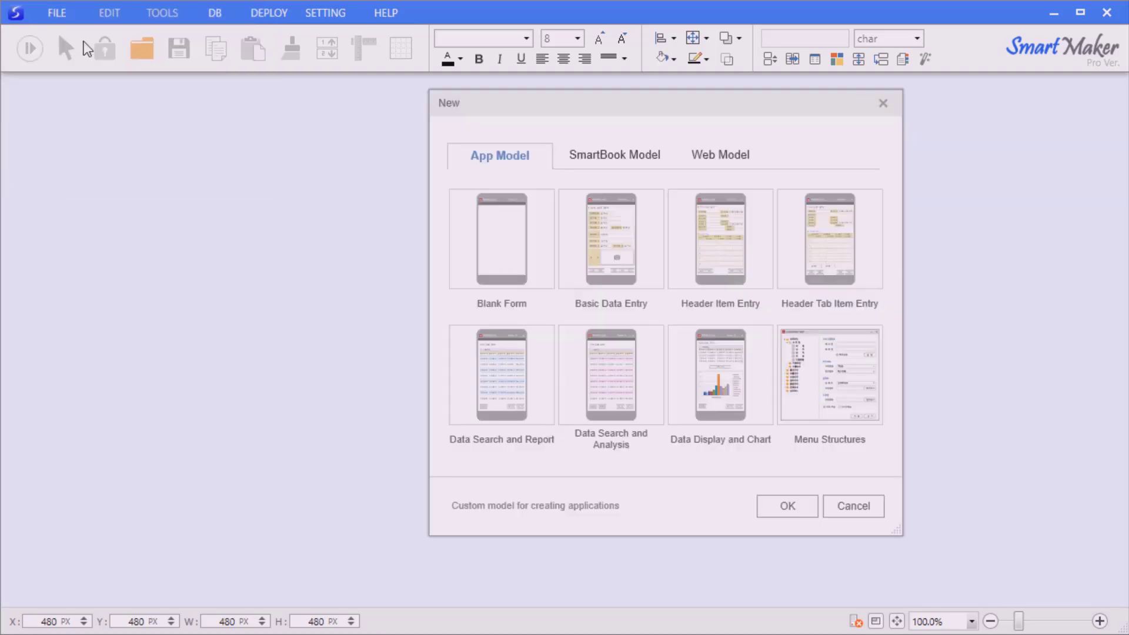
{"action": "left_click", "coordinate": [518, 270]}
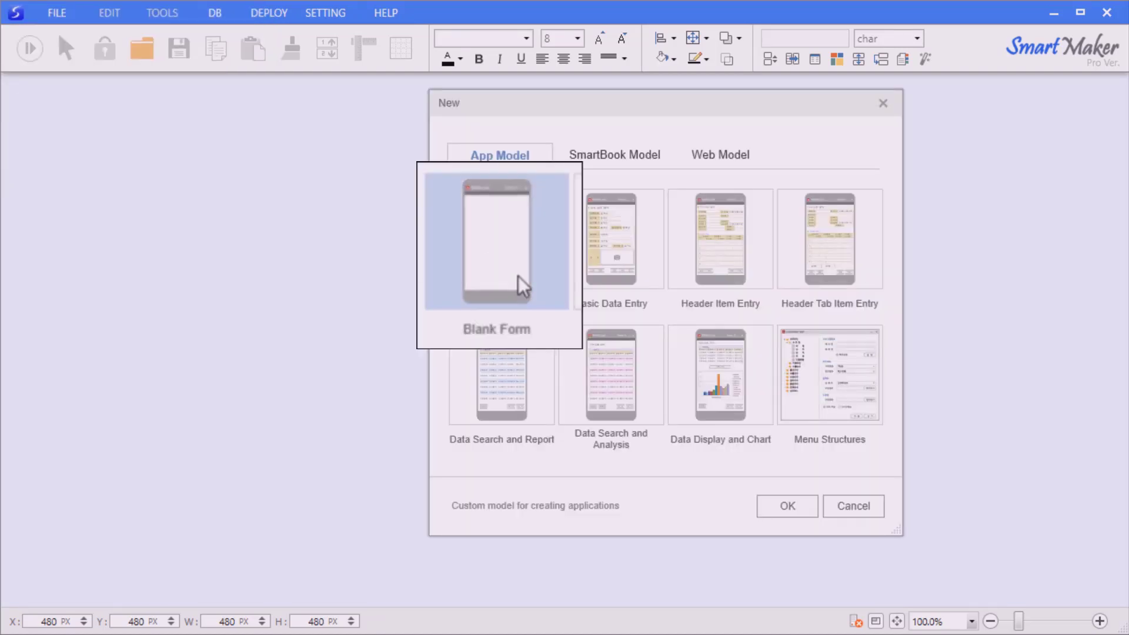
{"action": "left_click", "coordinate": [788, 507]}
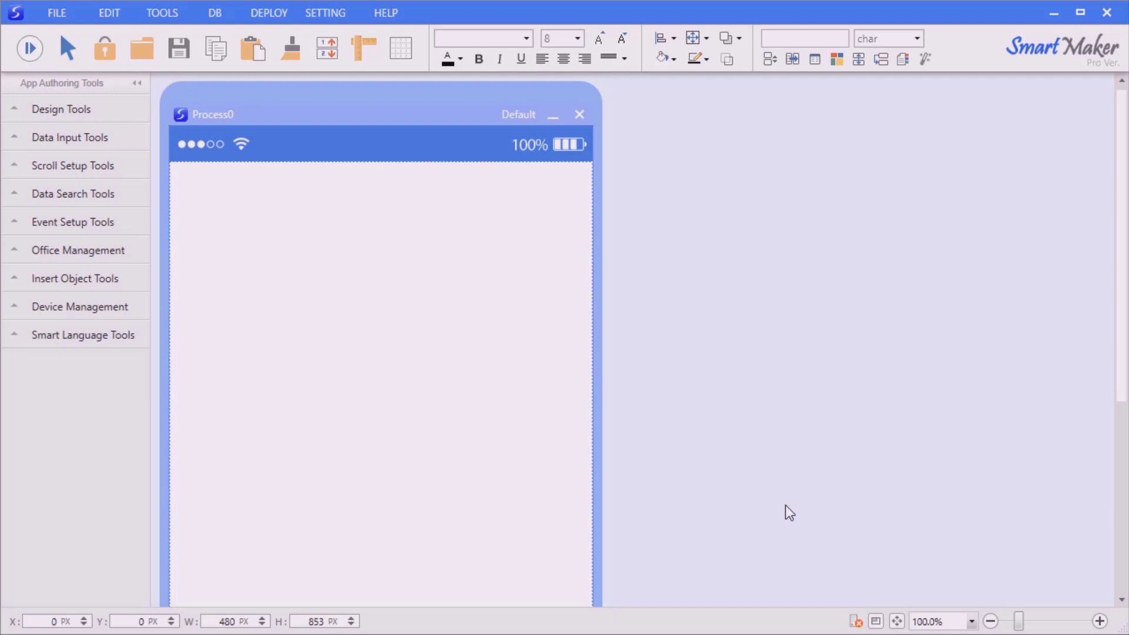
- Examine the components offered in every authoring tool category, from Design Tools to Smart Language Tools
{"action": "left_click", "coordinate": [76, 111]}
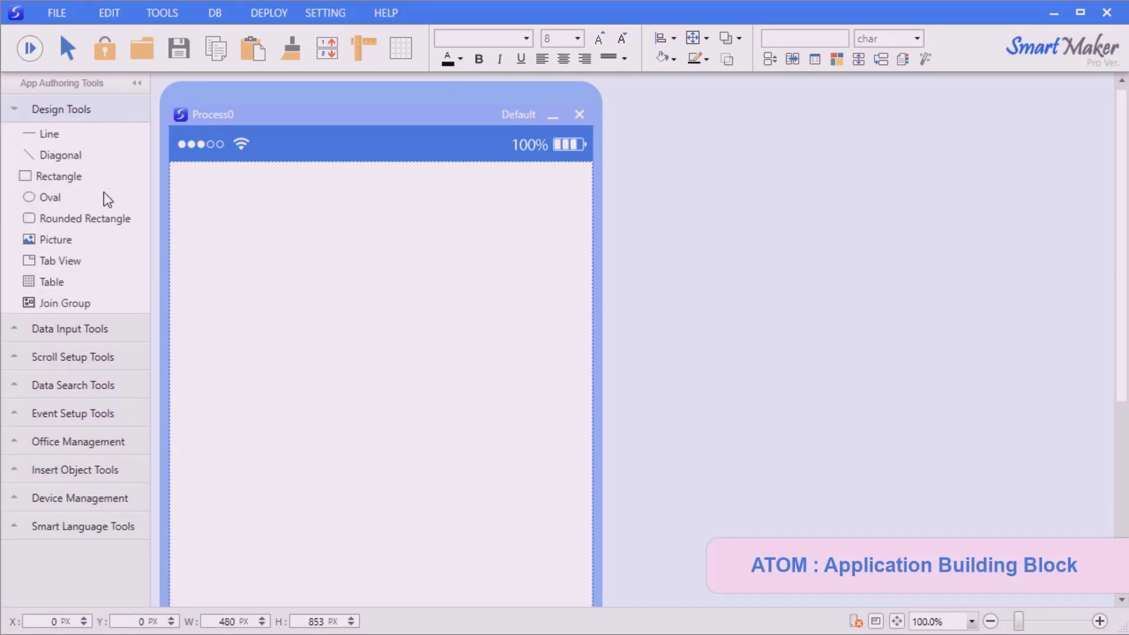
{"action": "left_click", "coordinate": [111, 334]}
{"action": "scroll", "coordinate": [108, 334], "scroll_direction": "down", "scroll_amount": 3}
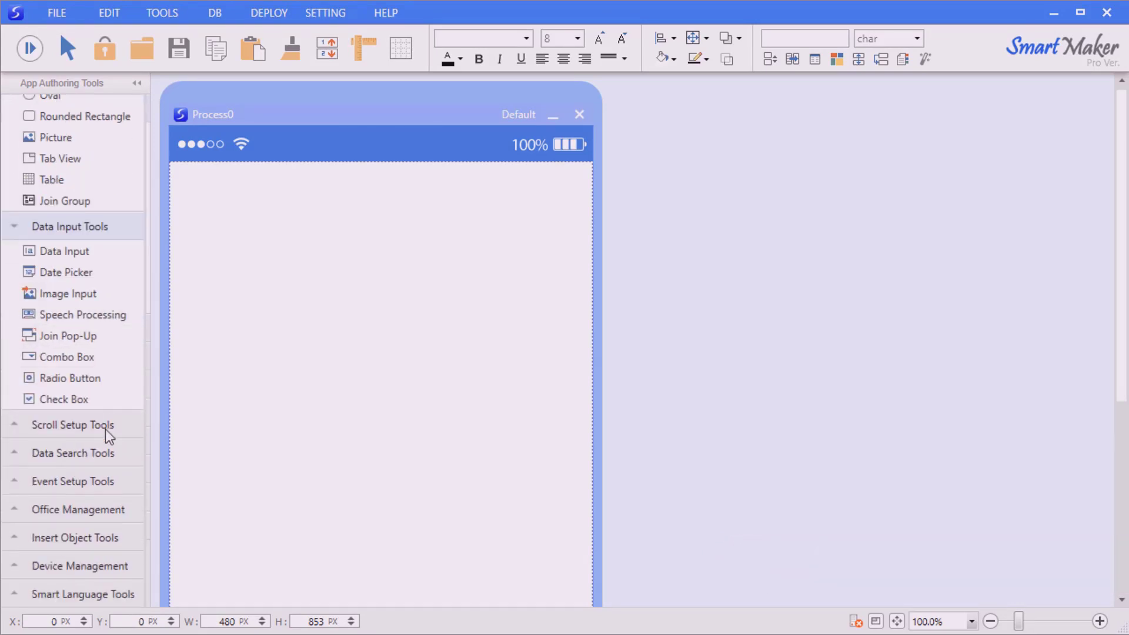
{"action": "left_click", "coordinate": [106, 429]}
{"action": "left_click", "coordinate": [107, 456]}
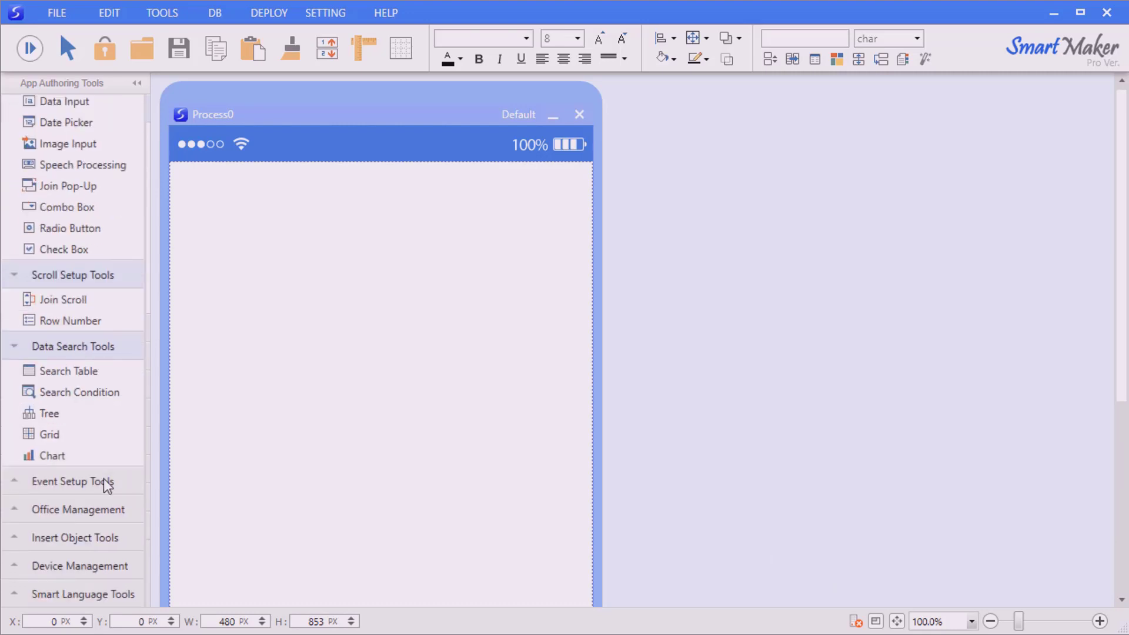
{"action": "left_click", "coordinate": [106, 481]}
{"action": "left_click", "coordinate": [104, 509]}
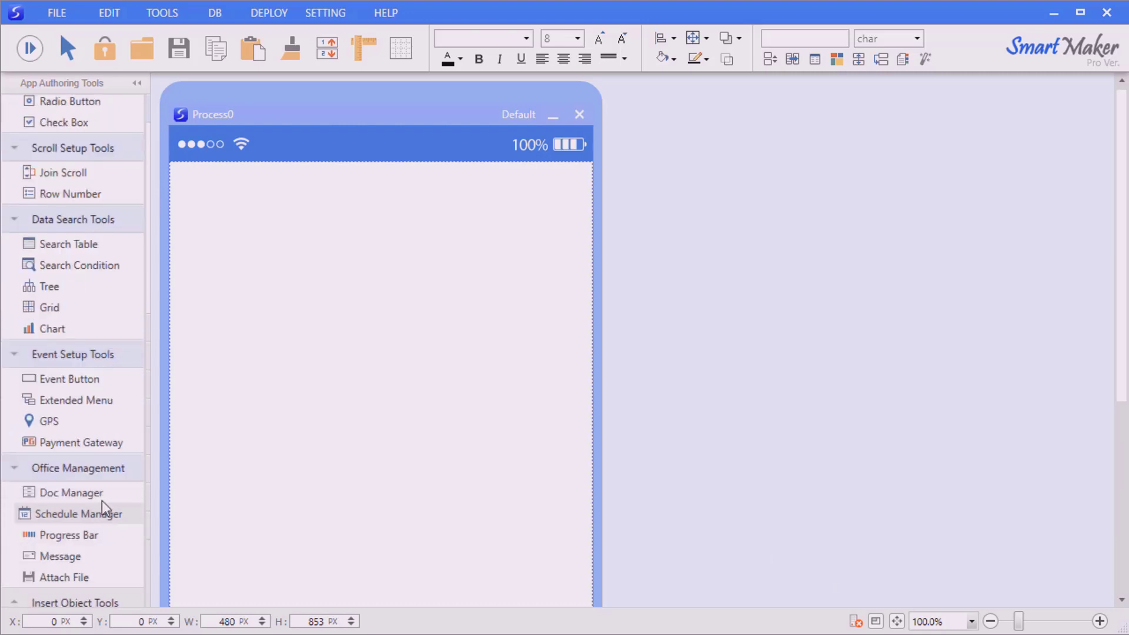
{"action": "left_click", "coordinate": [105, 538]}
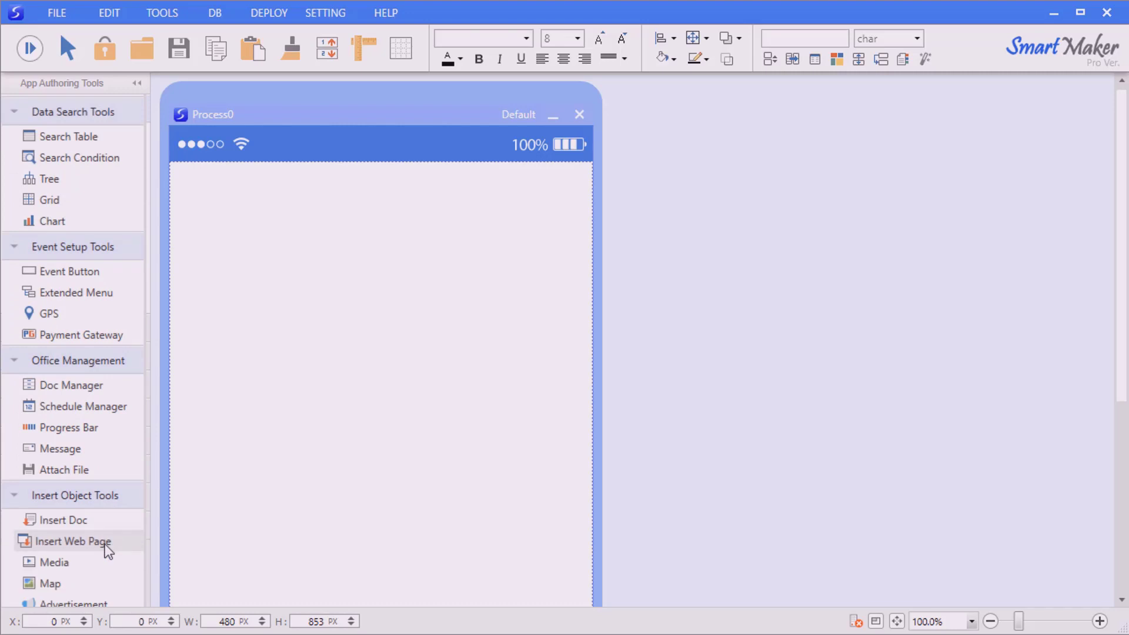
{"action": "left_click", "coordinate": [108, 567]}
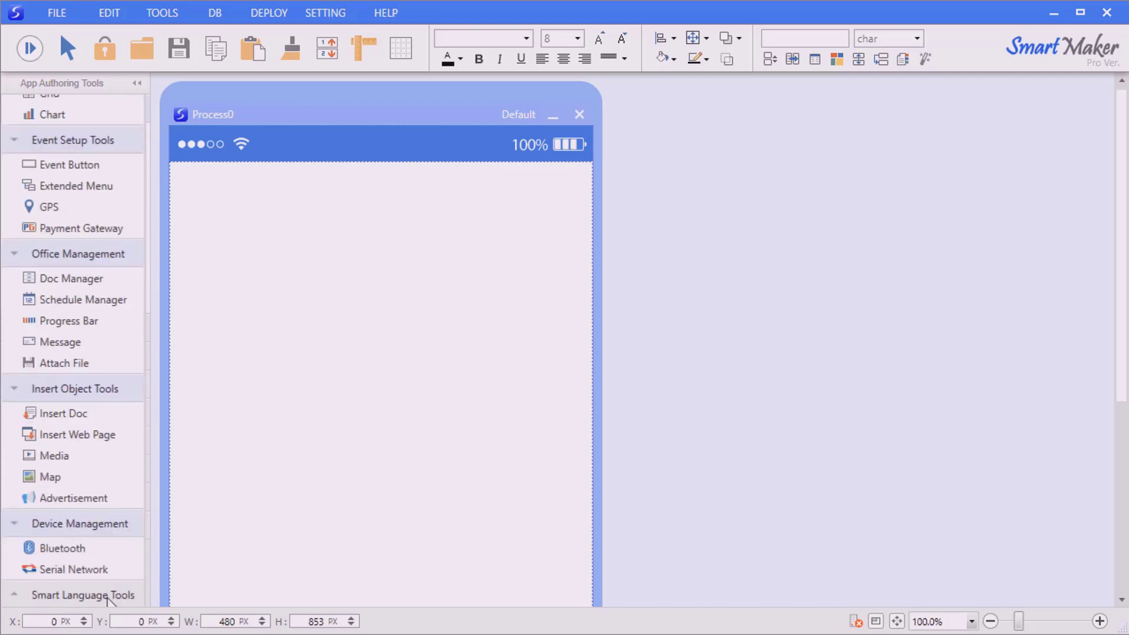
{"action": "left_click", "coordinate": [107, 596]}
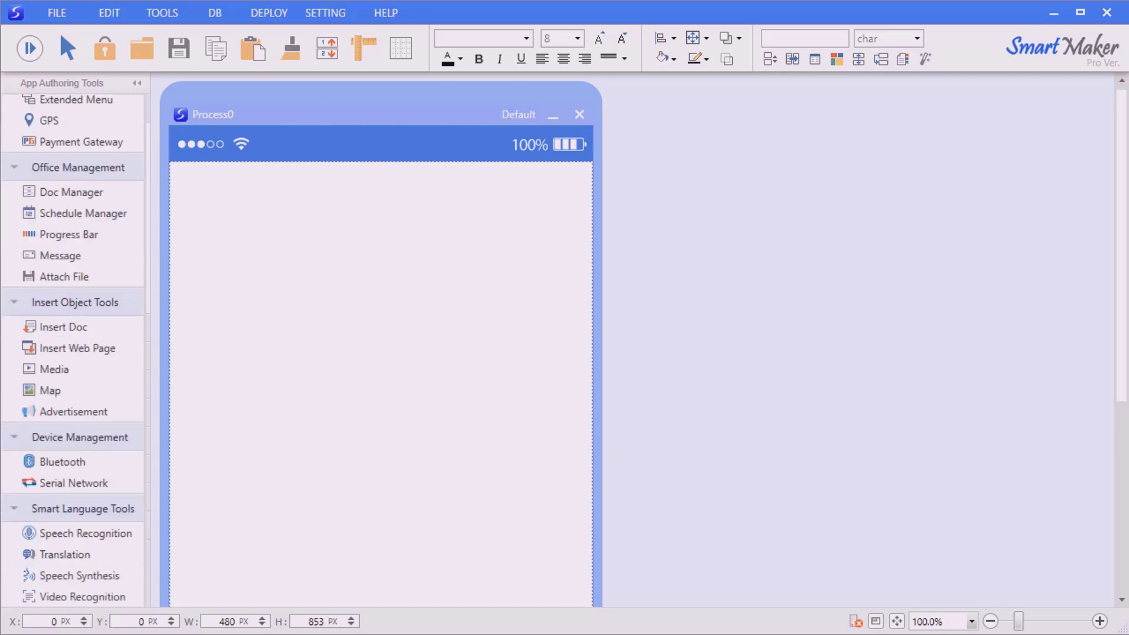
{"action": "scroll", "coordinate": [73, 349], "scroll_direction": "up", "scroll_amount": 10}
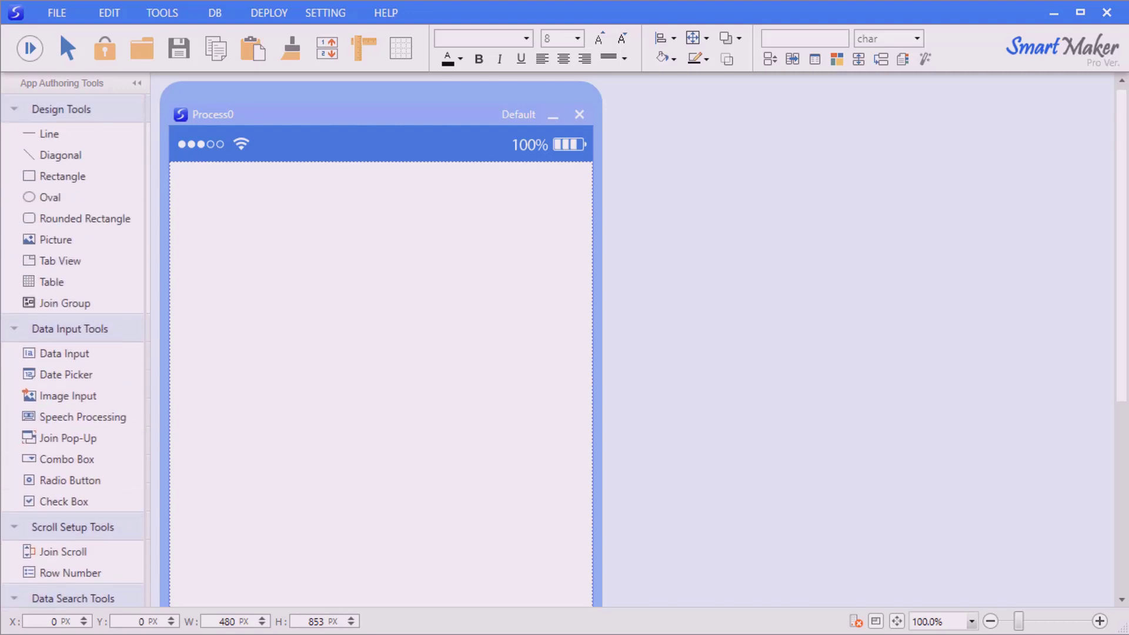
- Collapse all expanded authoring tool categories except Design Tools
{"action": "scroll", "coordinate": [101, 513], "scroll_direction": "down", "scroll_amount": 10}
{"action": "left_click", "coordinate": [101, 512]}
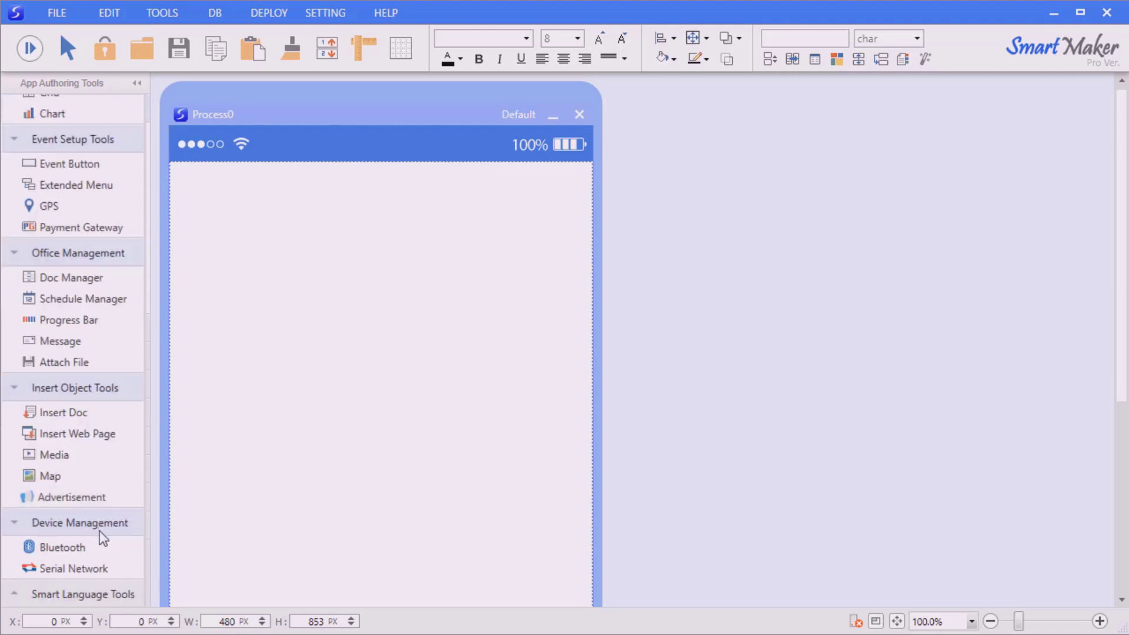
{"action": "left_click", "coordinate": [101, 529]}
{"action": "left_click", "coordinate": [94, 435]}
{"action": "left_click", "coordinate": [90, 401]}
{"action": "left_click", "coordinate": [84, 402]}
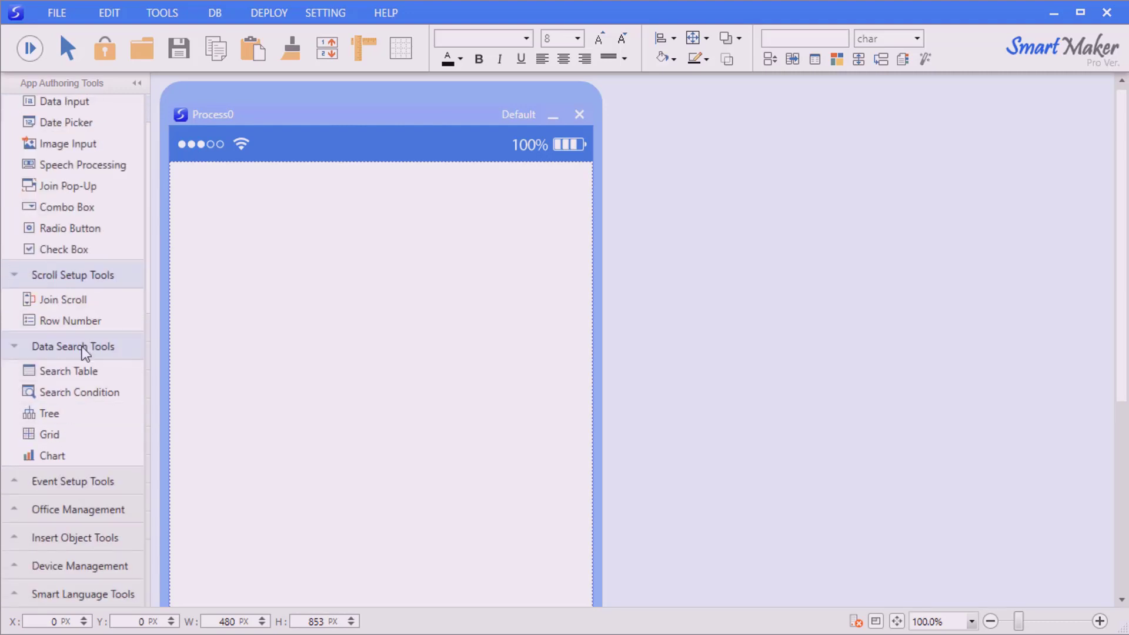
{"action": "left_click", "coordinate": [82, 347]}
{"action": "left_click", "coordinate": [87, 229]}
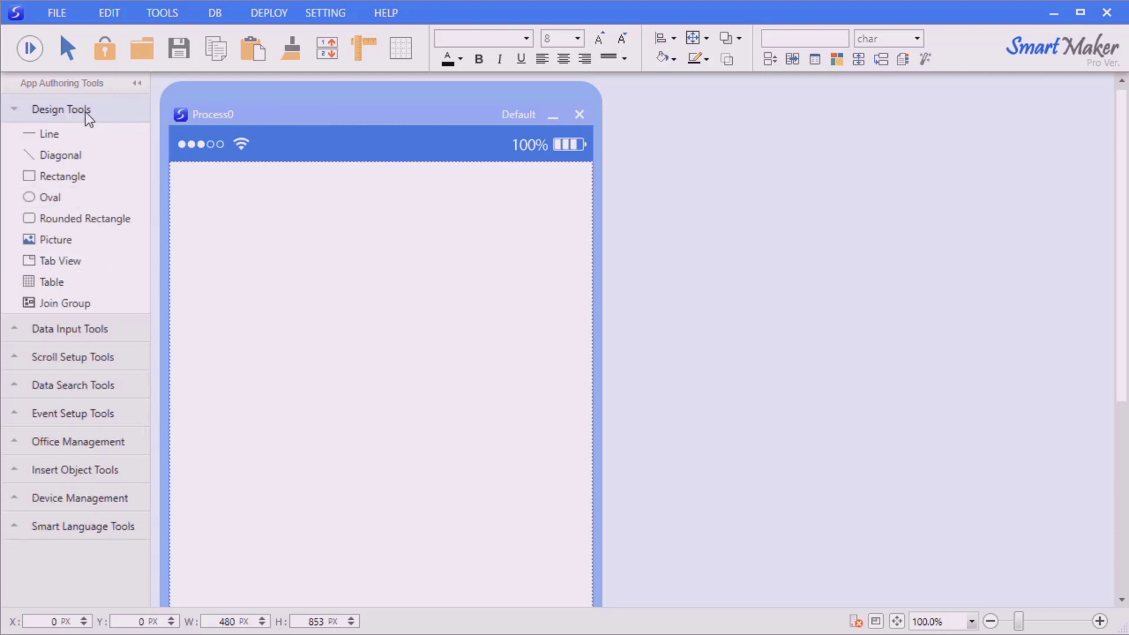
- Place a horizontal line about 160 px long near the form's upper edge and a diagonal line beside it
{"action": "left_click", "coordinate": [79, 136]}
{"action": "left_click", "coordinate": [189, 204]}
{"action": "left_click", "coordinate": [89, 159]}
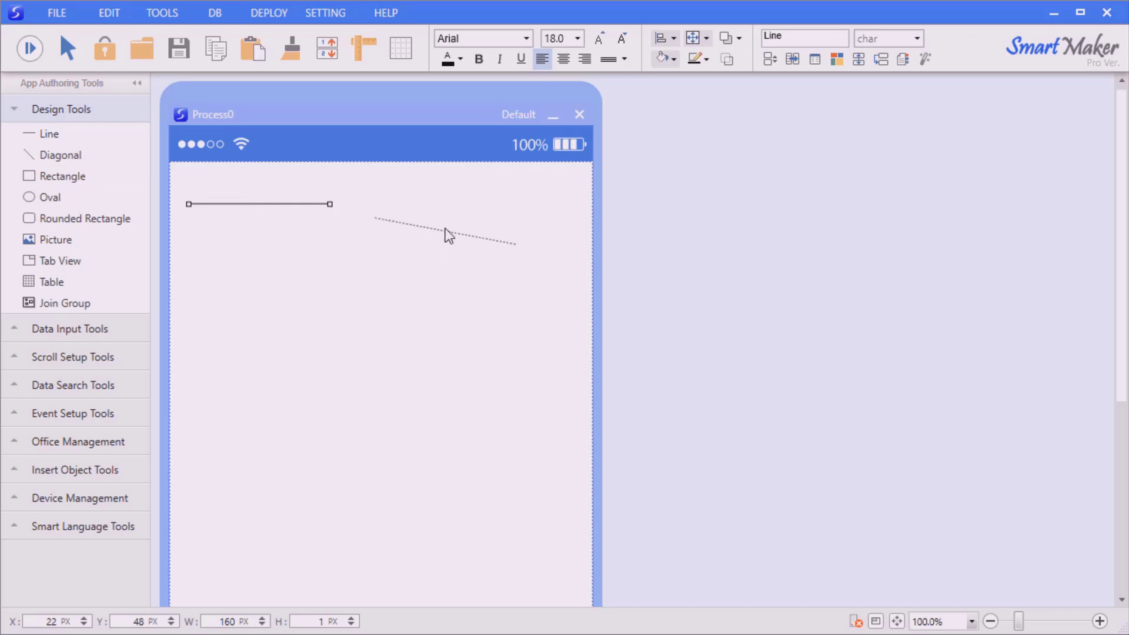
{"action": "left_click", "coordinate": [471, 212]}
- Place a rectangle below the horizontal line, widened to the line's end, and a wide oval below the diagonal
{"action": "left_click", "coordinate": [83, 176]}
{"action": "left_click", "coordinate": [257, 261]}
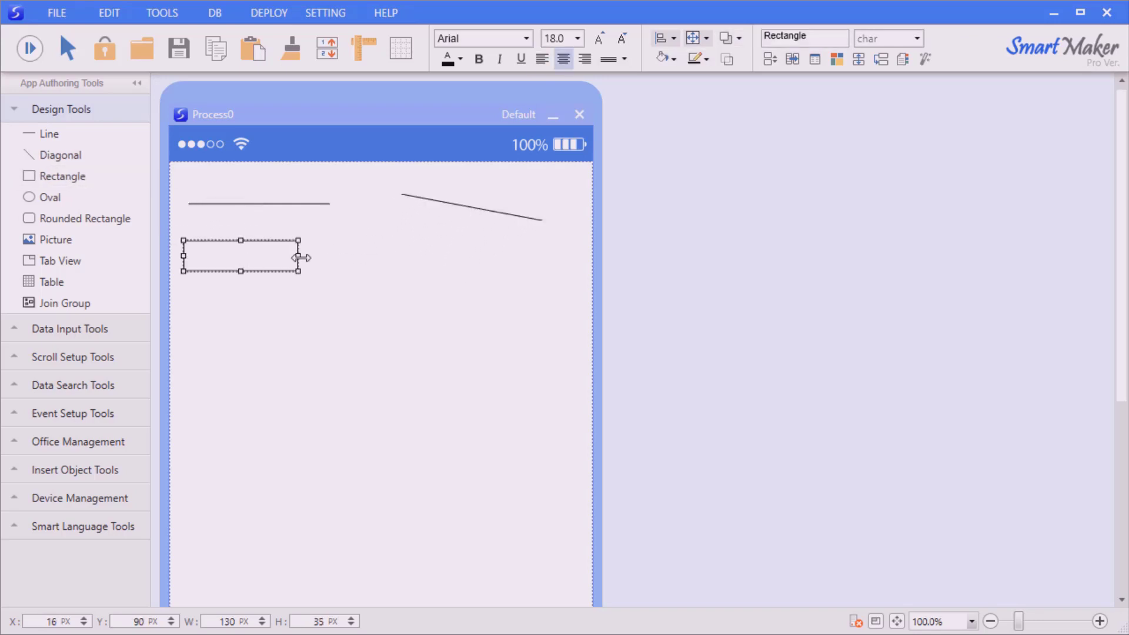
{"action": "left_click_drag", "start_coordinate": [299, 254], "coordinate": [330, 255]}
{"action": "left_click", "coordinate": [50, 197]}
{"action": "left_click", "coordinate": [447, 294]}
{"action": "left_click_drag", "start_coordinate": [500, 347], "coordinate": [519, 282]}
{"action": "left_click", "coordinate": [465, 324]}
- Place a rounded rectangle below the rectangle, widened to match it, and add a picture component below the oval
{"action": "left_click", "coordinate": [81, 221]}
{"action": "left_click", "coordinate": [234, 320]}
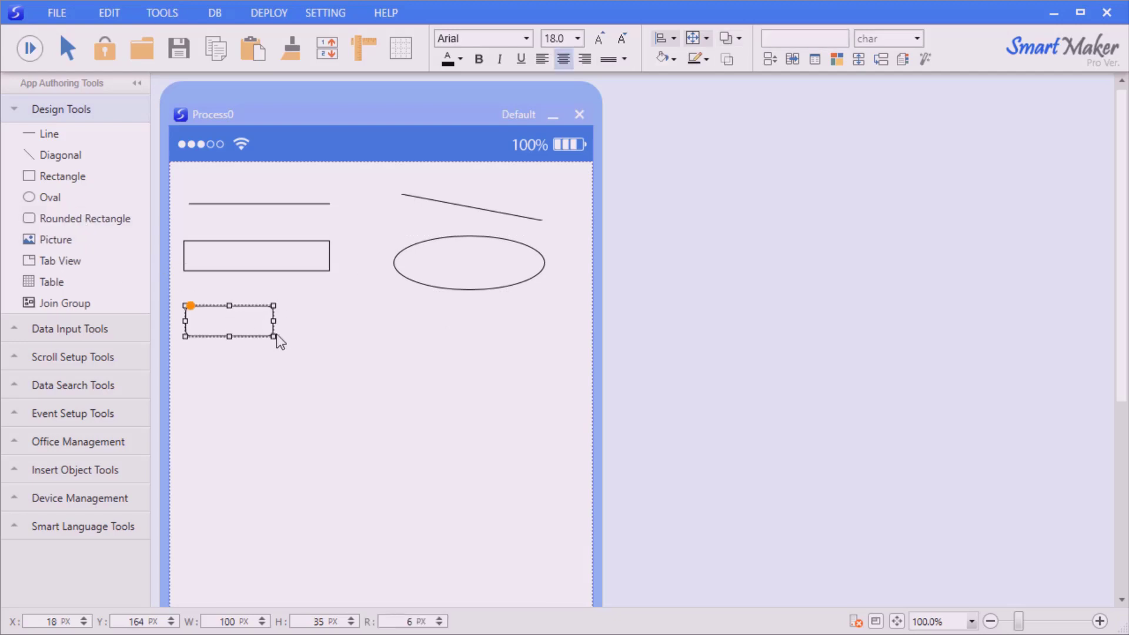
{"action": "left_click_drag", "start_coordinate": [275, 335], "coordinate": [329, 336]}
{"action": "left_click", "coordinate": [65, 244]}
{"action": "left_click", "coordinate": [472, 384]}
- Switch between Tab2 and Tab1 of the tab view and select all nine cells of the table
{"action": "left_click", "coordinate": [334, 417]}
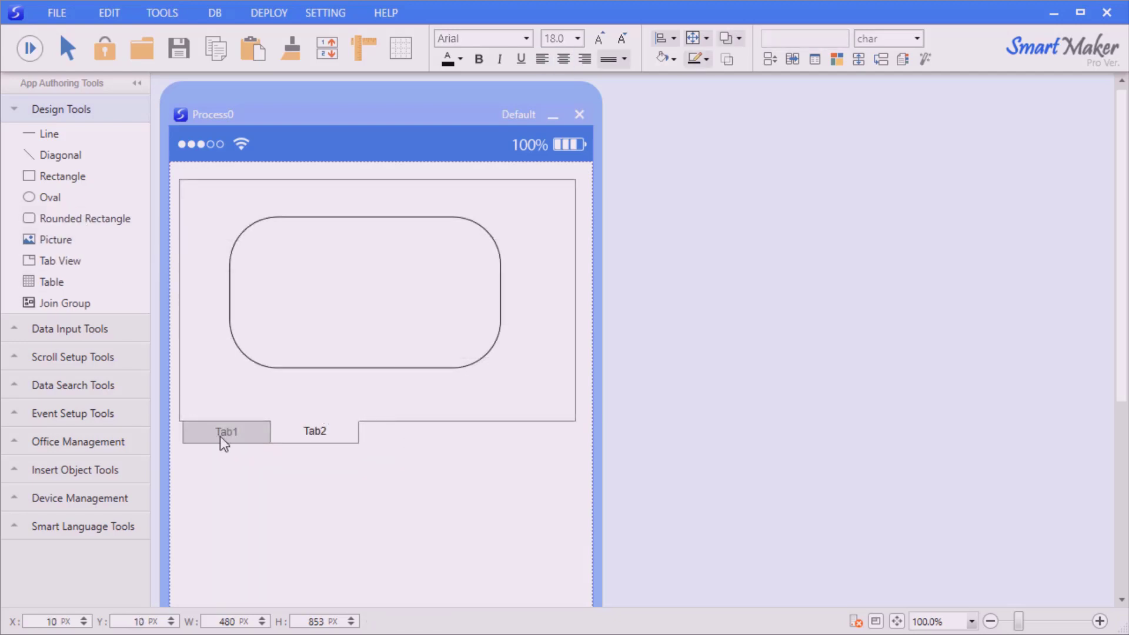
{"action": "left_click", "coordinate": [221, 436]}
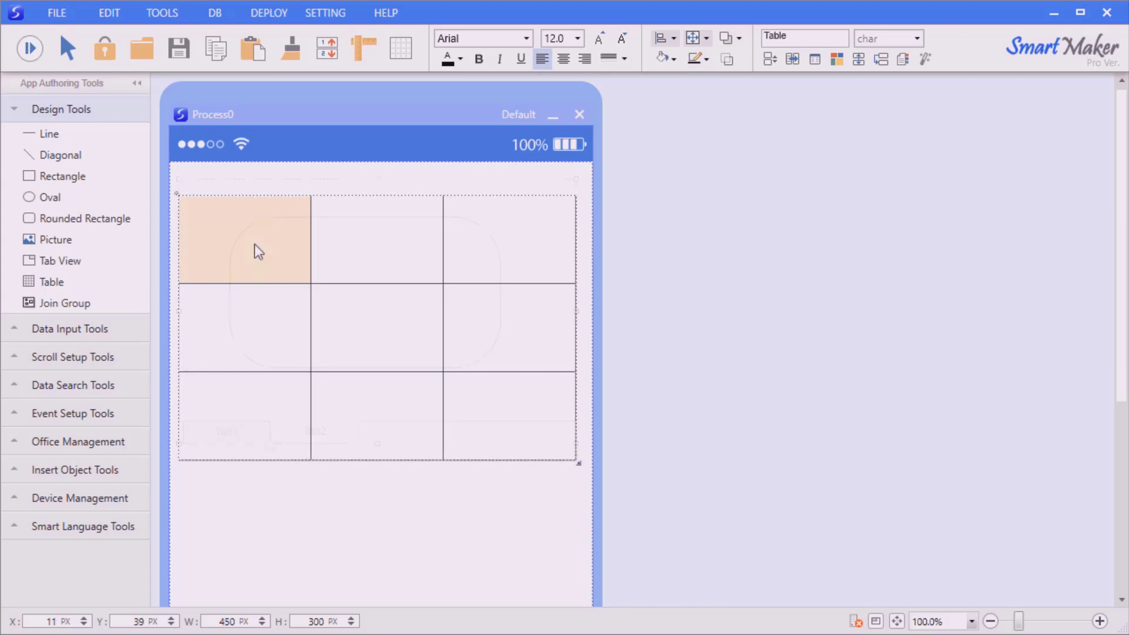
{"action": "left_click_drag", "start_coordinate": [255, 245], "coordinate": [526, 449]}
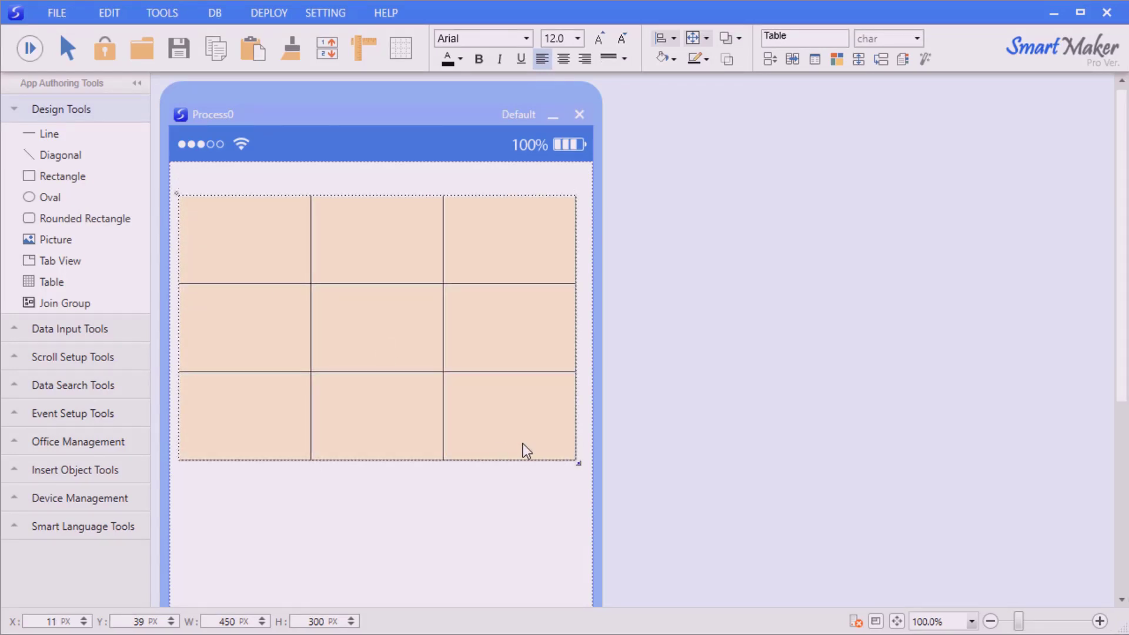
- Place a Data Input field near the form's upper edge and a Date Picker directly below it
{"action": "left_click", "coordinate": [98, 139]}
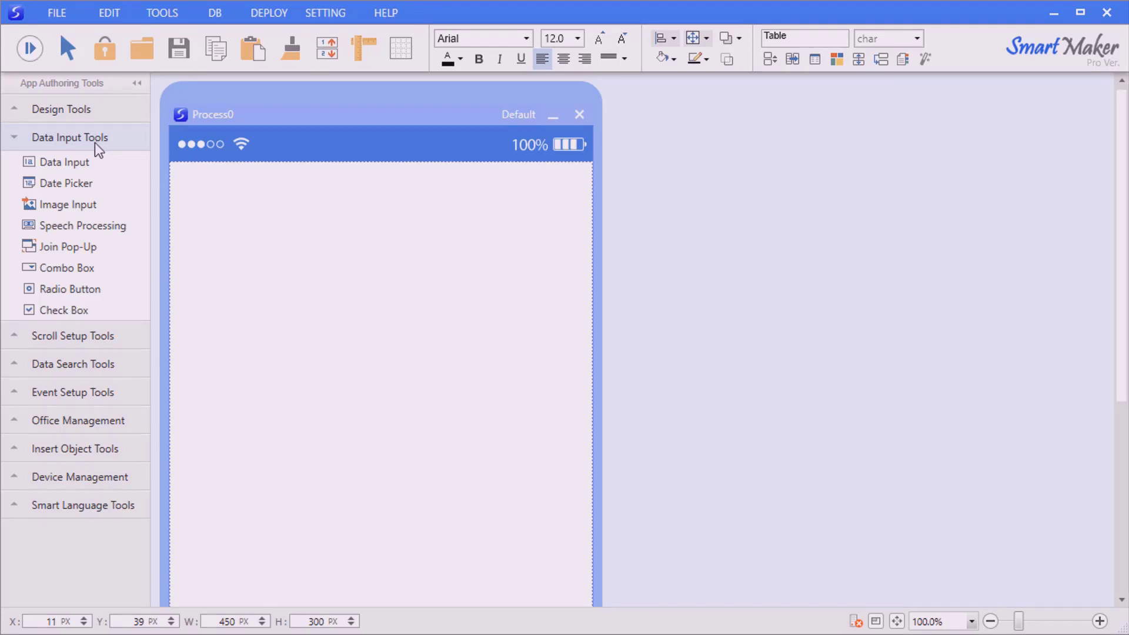
{"action": "left_click_drag", "start_coordinate": [90, 161], "coordinate": [247, 210]}
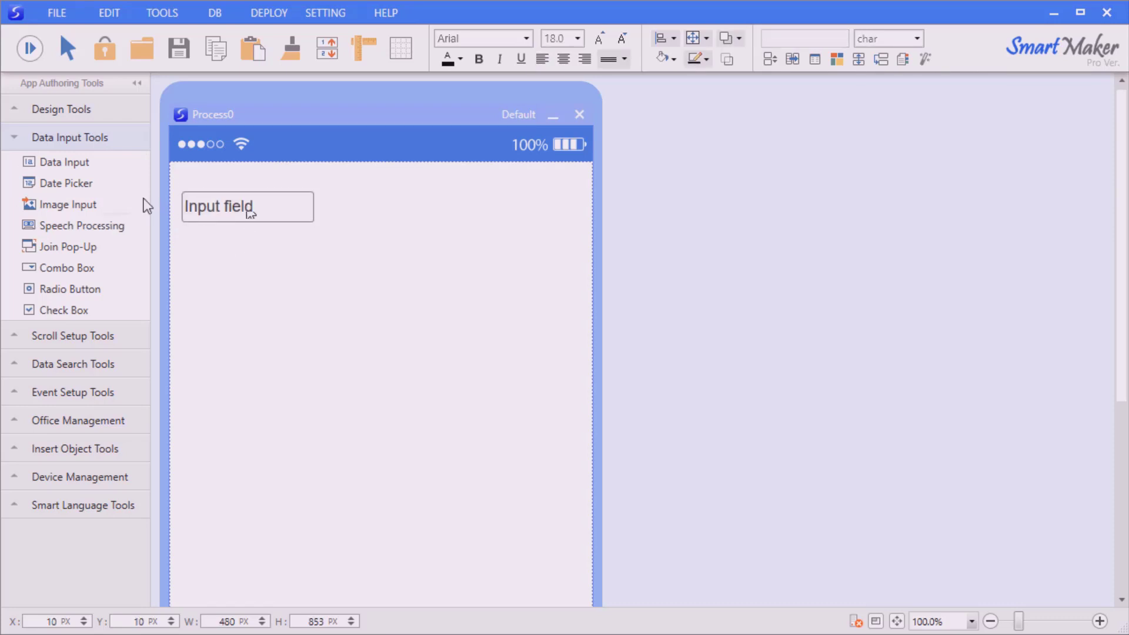
{"action": "left_click_drag", "start_coordinate": [120, 192], "coordinate": [251, 249]}
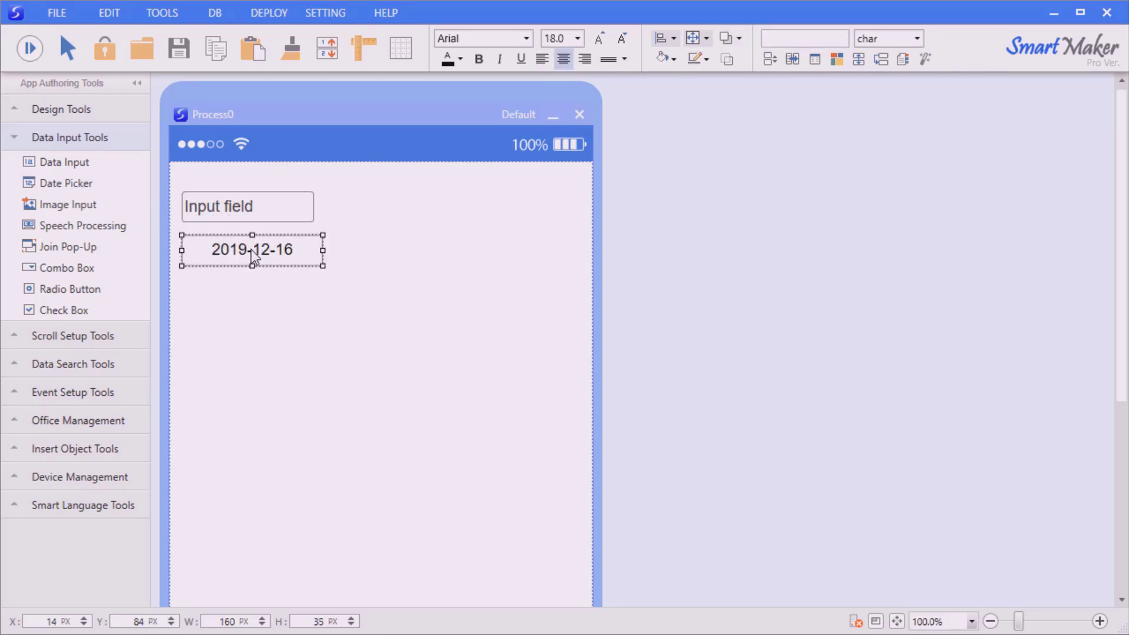
{"action": "left_click", "coordinate": [269, 356]}
- Place a 150 × 150 px Image Input beside the fields and a Speech Processing component below the date picker
{"action": "left_click_drag", "start_coordinate": [118, 206], "coordinate": [408, 256]}
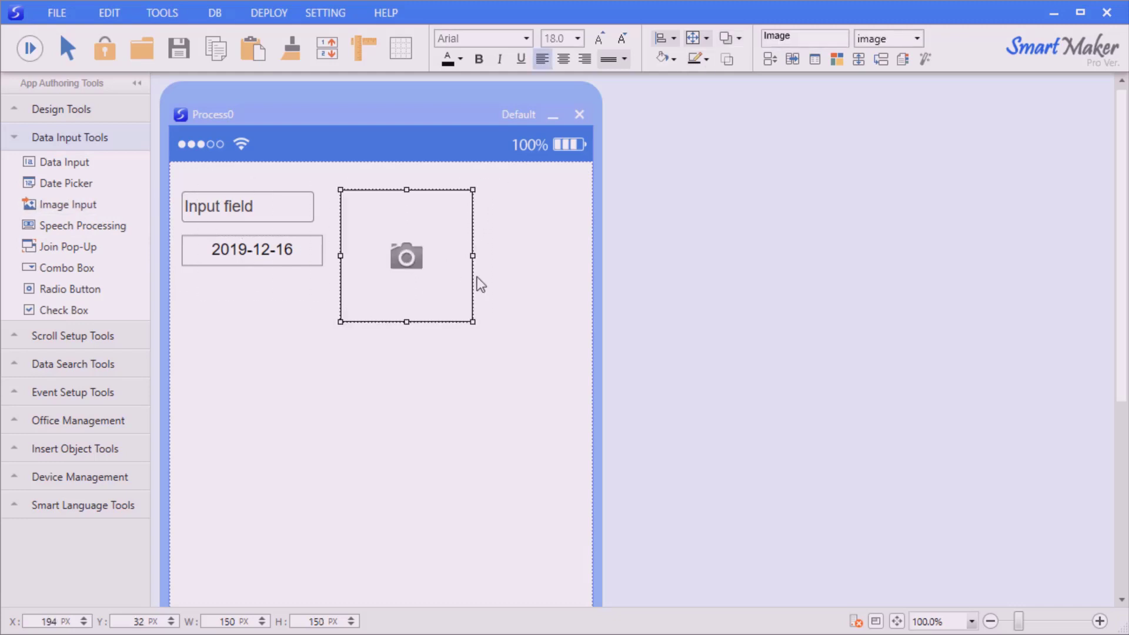
{"action": "left_click", "coordinate": [546, 318]}
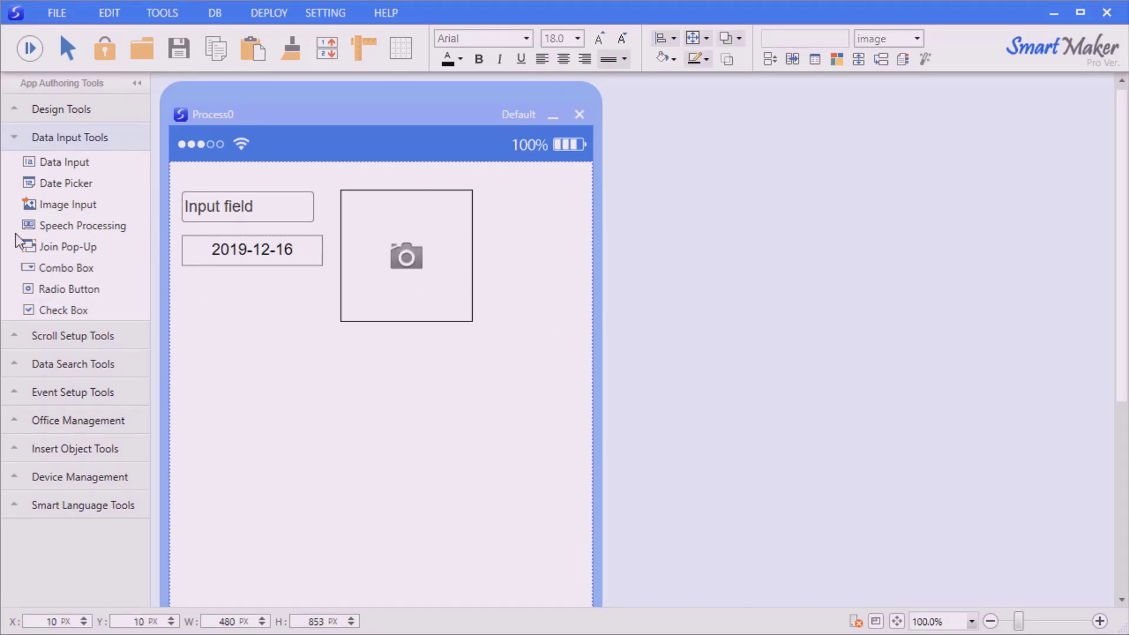
{"action": "left_click_drag", "start_coordinate": [23, 226], "coordinate": [353, 329]}
{"action": "left_click_drag", "start_coordinate": [267, 320], "coordinate": [271, 322]}
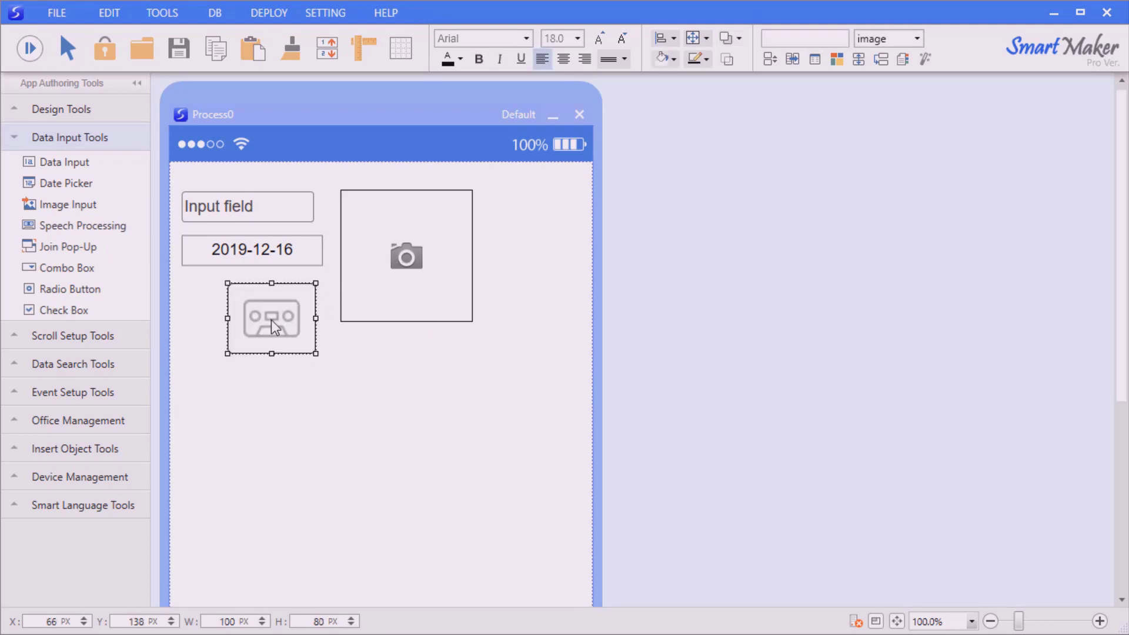
{"action": "left_click", "coordinate": [289, 435]}
- Place a Combo Box below the image input, and a Radio Button and Check Box below the speech component
{"action": "left_click_drag", "start_coordinate": [57, 245], "coordinate": [421, 350]}
{"action": "left_click_drag", "start_coordinate": [53, 288], "coordinate": [317, 419]}
{"action": "left_click", "coordinate": [266, 416]}
{"action": "left_click", "coordinate": [271, 397]}
{"action": "left_click", "coordinate": [306, 440]}
{"action": "left_click_drag", "start_coordinate": [74, 309], "coordinate": [297, 486]}
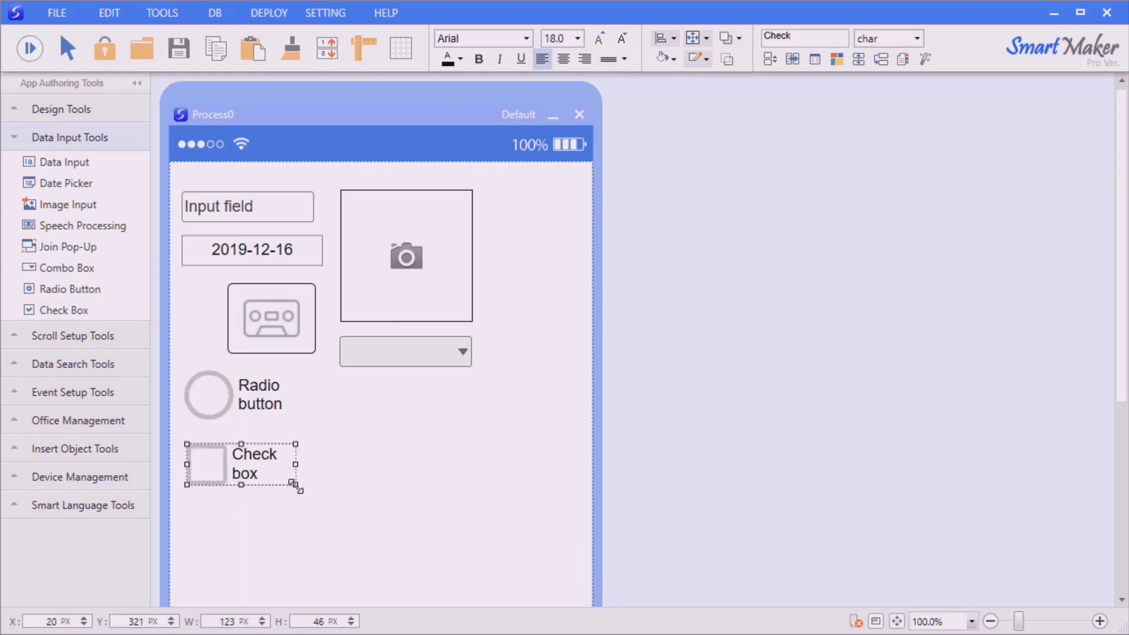
{"action": "left_click", "coordinate": [221, 435]}
{"action": "left_click_drag", "start_coordinate": [338, 180], "coordinate": [135, 272]}
{"action": "left_click", "coordinate": [370, 447]}
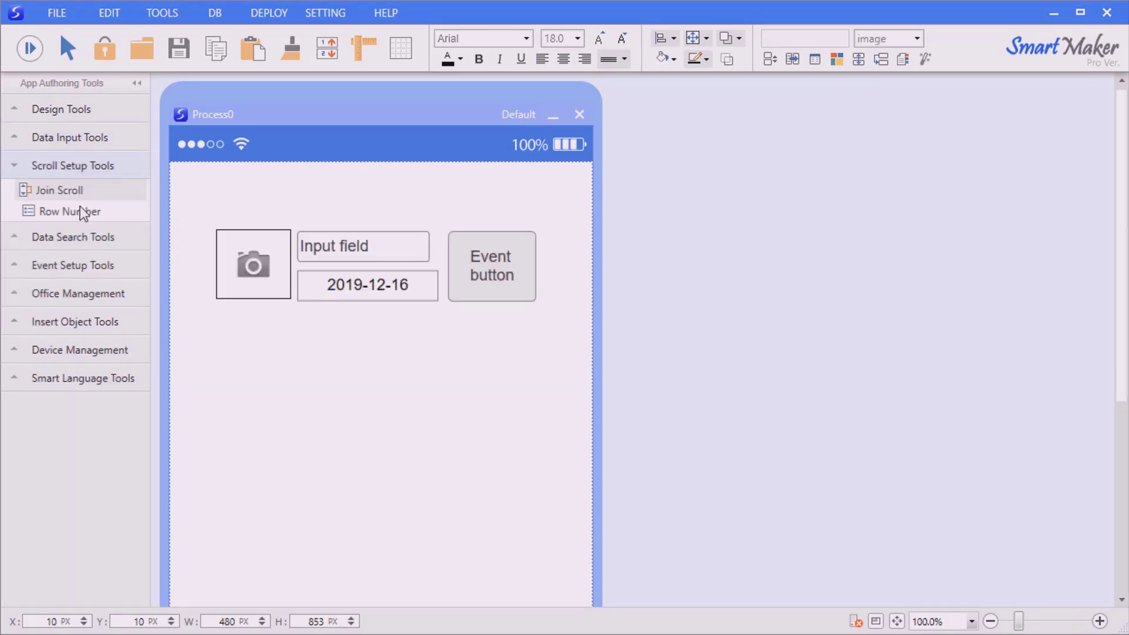
- Add a Row Number beside the image input and join all the row's components into a scroll, positioned nearer the form's upper edge
{"action": "left_click_drag", "start_coordinate": [83, 212], "coordinate": [197, 261]}
{"action": "left_click_drag", "start_coordinate": [176, 206], "coordinate": [530, 382]}
{"action": "left_click", "coordinate": [76, 192]}
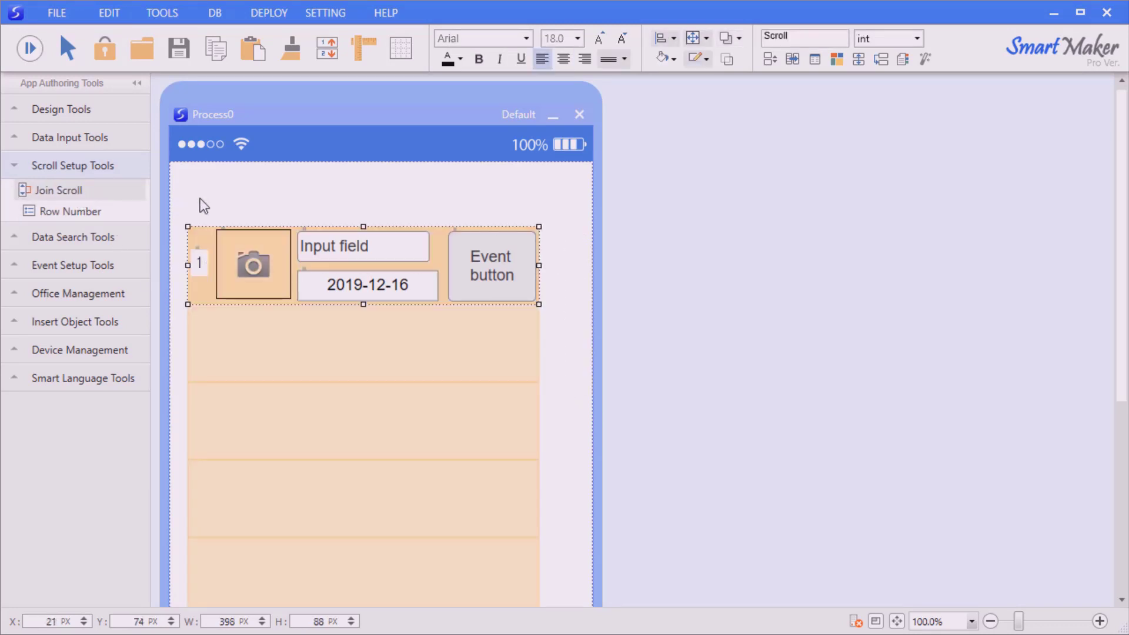
{"action": "left_click_drag", "start_coordinate": [200, 234], "coordinate": [212, 201]}
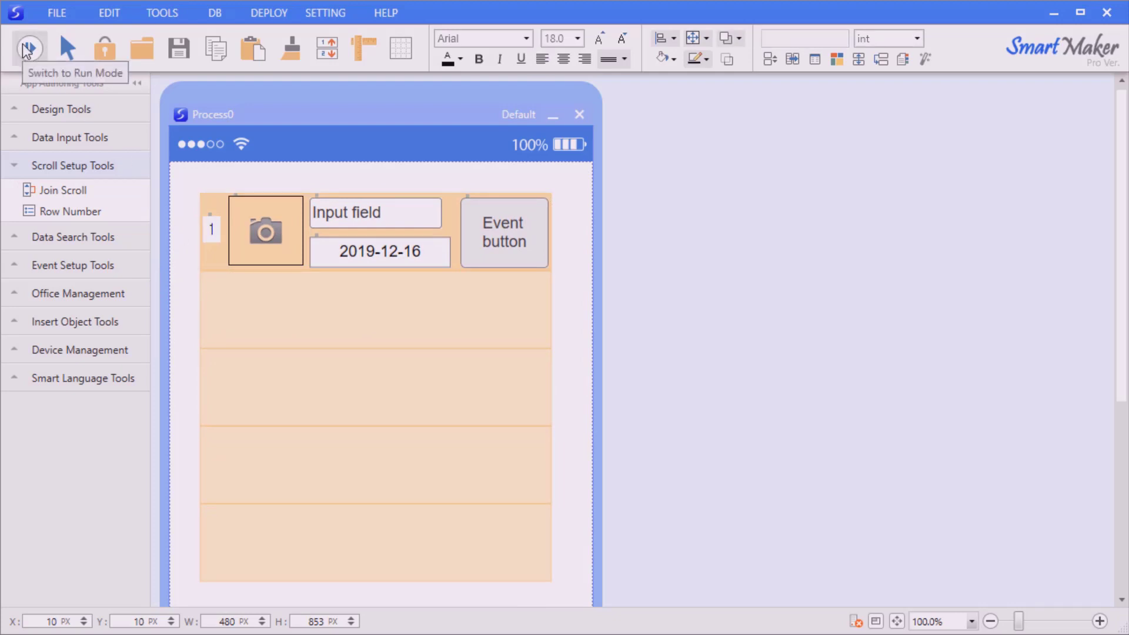
- Preview the scroll's repeated rows in run mode and return to design mode
{"action": "left_click", "coordinate": [30, 49]}
{"action": "left_click", "coordinate": [30, 49]}
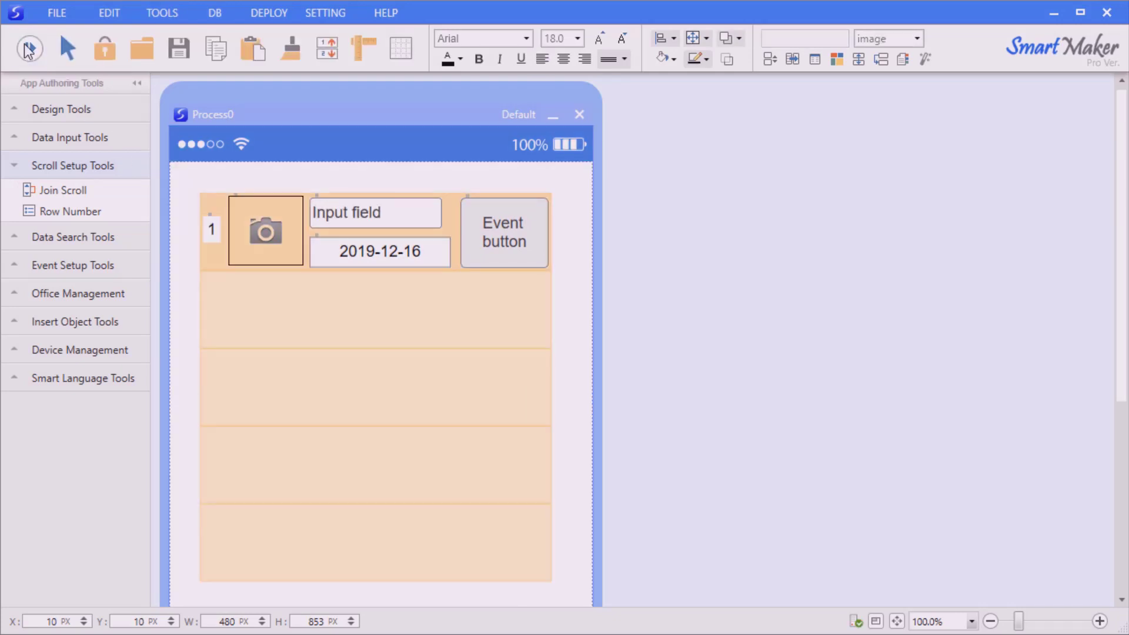
{"action": "left_click", "coordinate": [29, 49]}
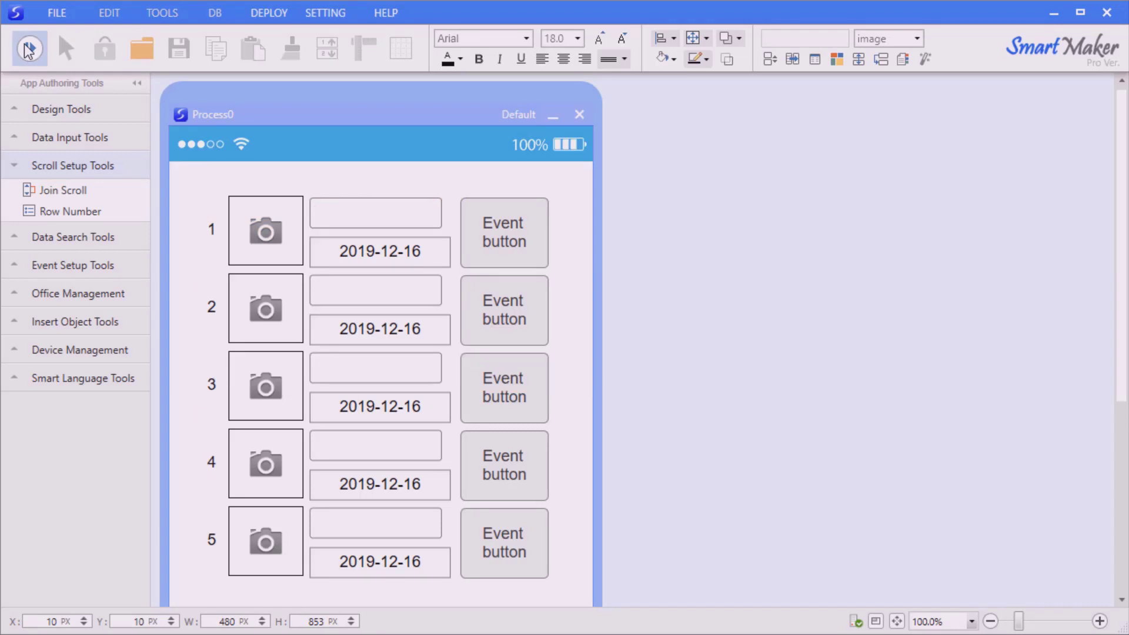
{"action": "left_click", "coordinate": [28, 50]}
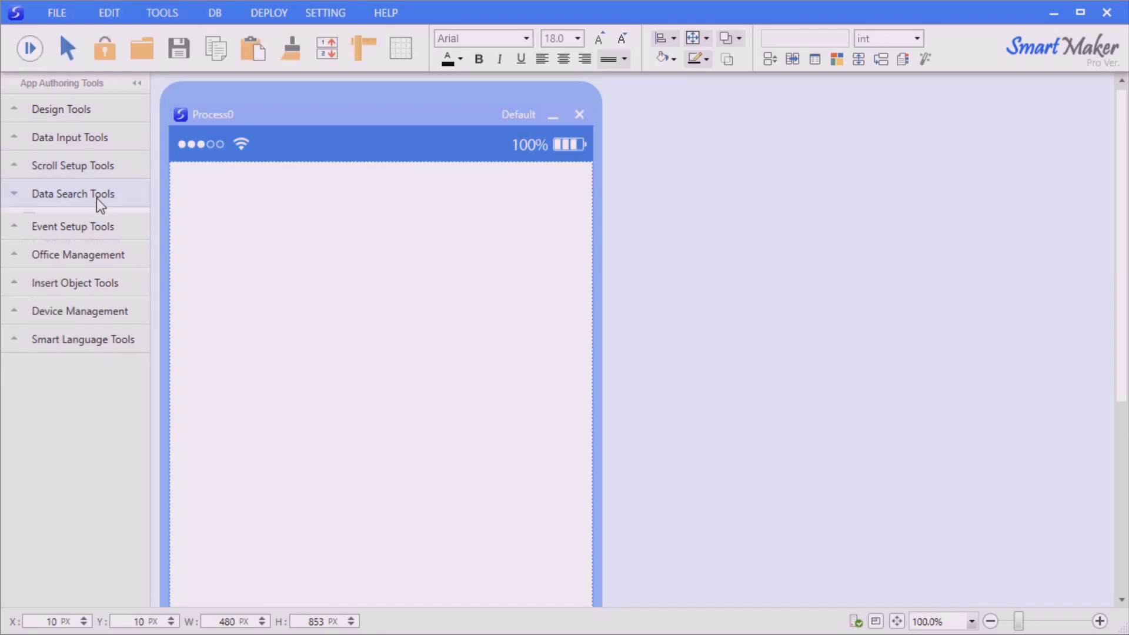
- Run the Search Table form, retrieve all its records, and try sorting and scrolling through the results
{"action": "left_click", "coordinate": [96, 198]}
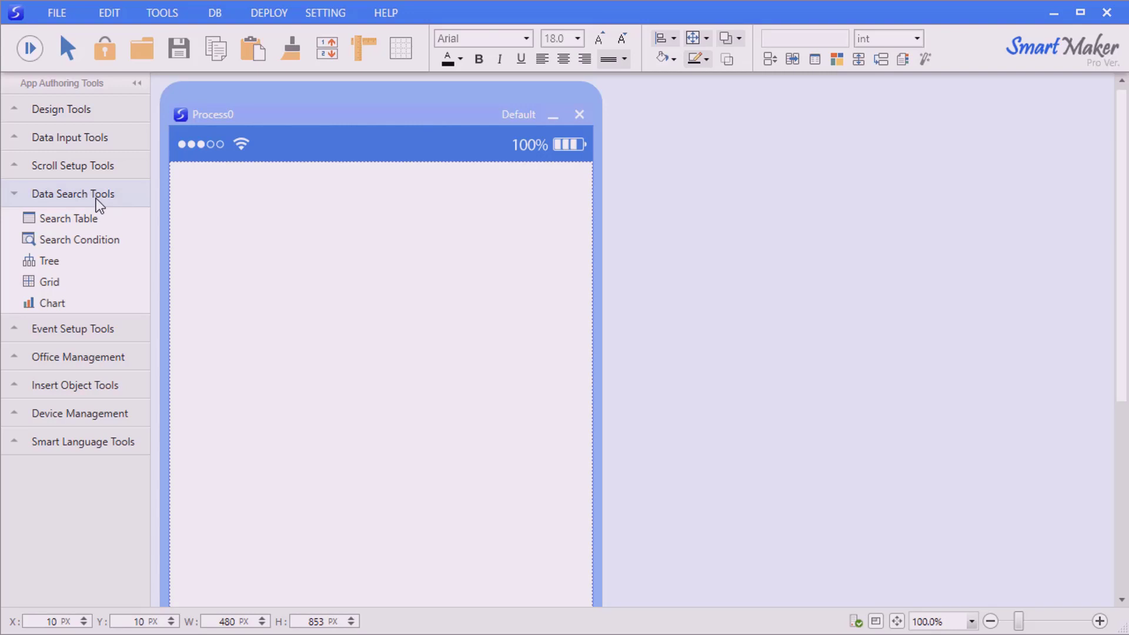
{"action": "left_click", "coordinate": [29, 47]}
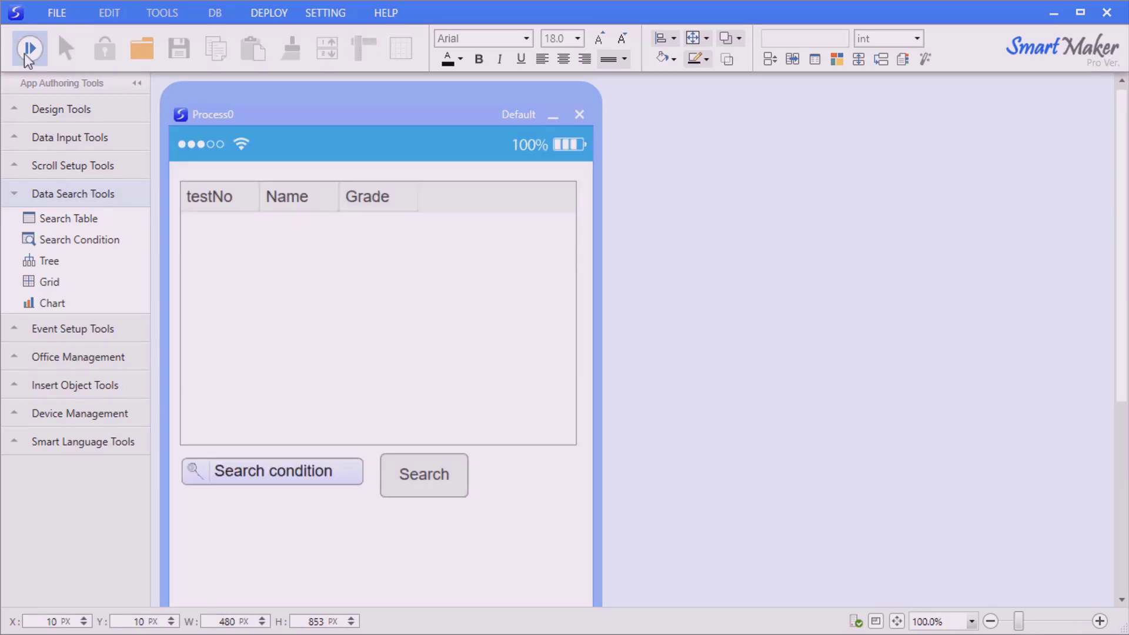
{"action": "left_click", "coordinate": [442, 478]}
{"action": "scroll", "coordinate": [561, 353], "scroll_direction": "down", "scroll_amount": 2}
{"action": "scroll", "coordinate": [569, 253], "scroll_direction": "up", "scroll_amount": 2}
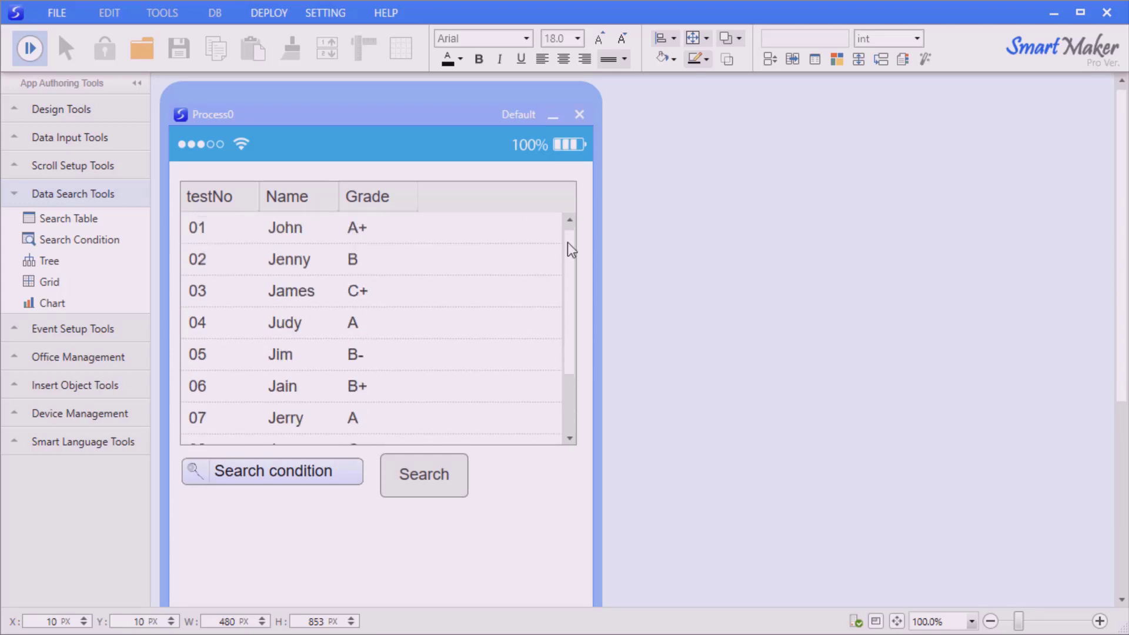
{"action": "left_click", "coordinate": [288, 199]}
{"action": "left_click", "coordinate": [280, 203]}
{"action": "left_click", "coordinate": [230, 203]}
{"action": "left_click", "coordinate": [231, 203]}
{"action": "scroll", "coordinate": [402, 295], "scroll_direction": "down", "scroll_amount": 3}
- Search the table with the Grade condition set to A, and return to design mode
{"action": "left_click", "coordinate": [251, 467]}
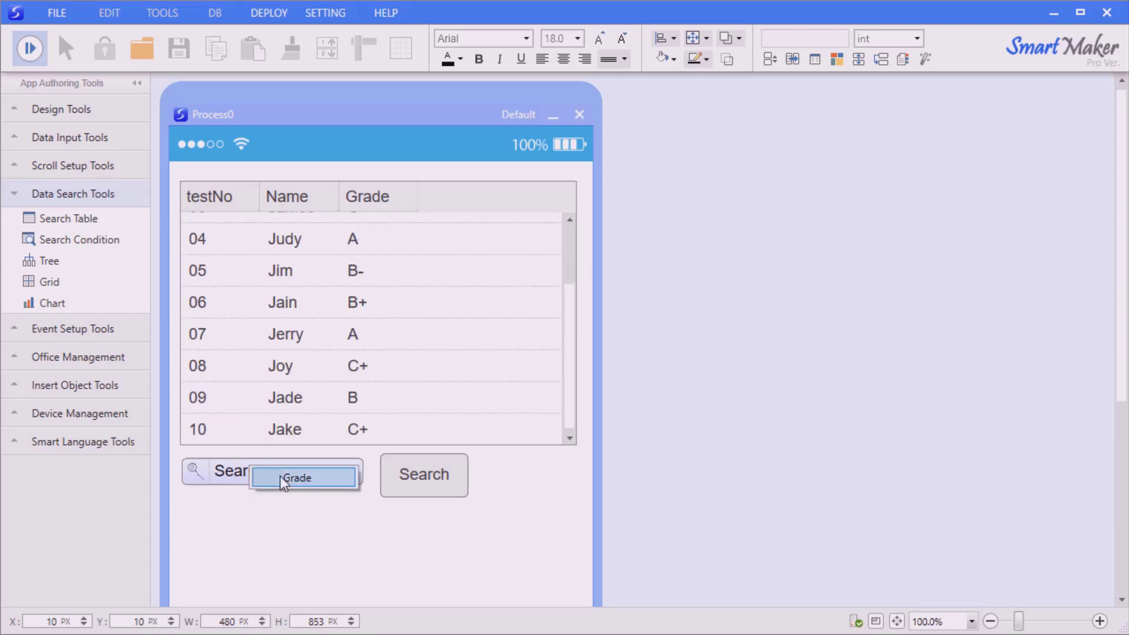
{"action": "left_click", "coordinate": [283, 480]}
{"action": "type", "text": "A"}
{"action": "left_click", "coordinate": [415, 488]}
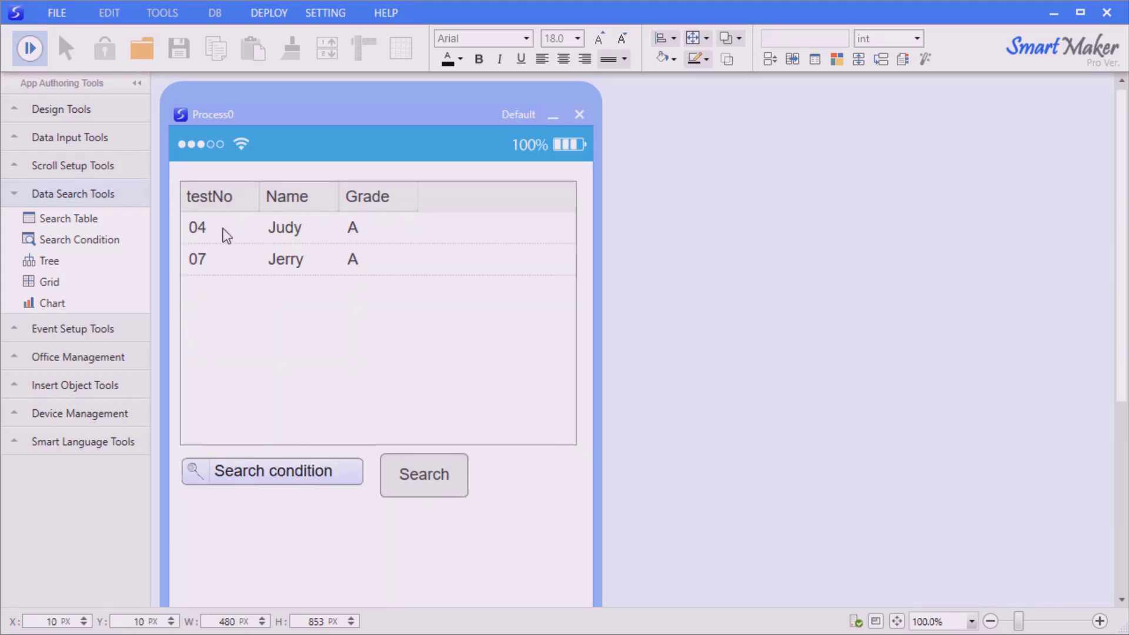
{"action": "left_click", "coordinate": [31, 49]}
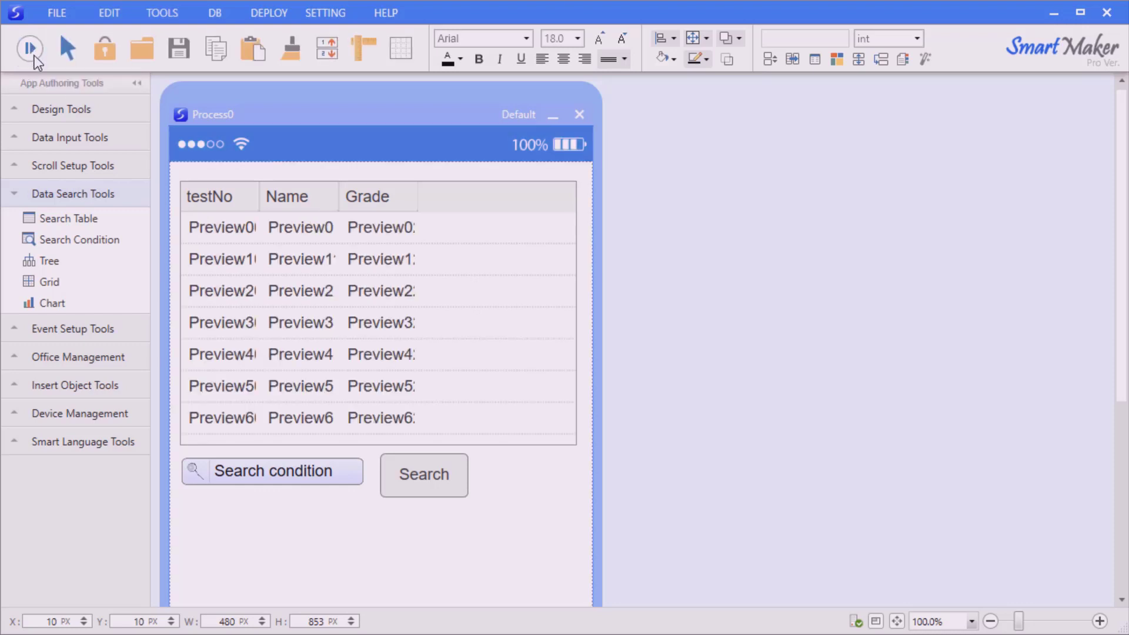
- Preview the Tree in run mode by expanding the Main branch and its test items, then collapsing Main
{"action": "left_click", "coordinate": [31, 49]}
{"action": "left_click", "coordinate": [192, 216]}
{"action": "left_click", "coordinate": [201, 241]}
{"action": "left_click", "coordinate": [201, 241]}
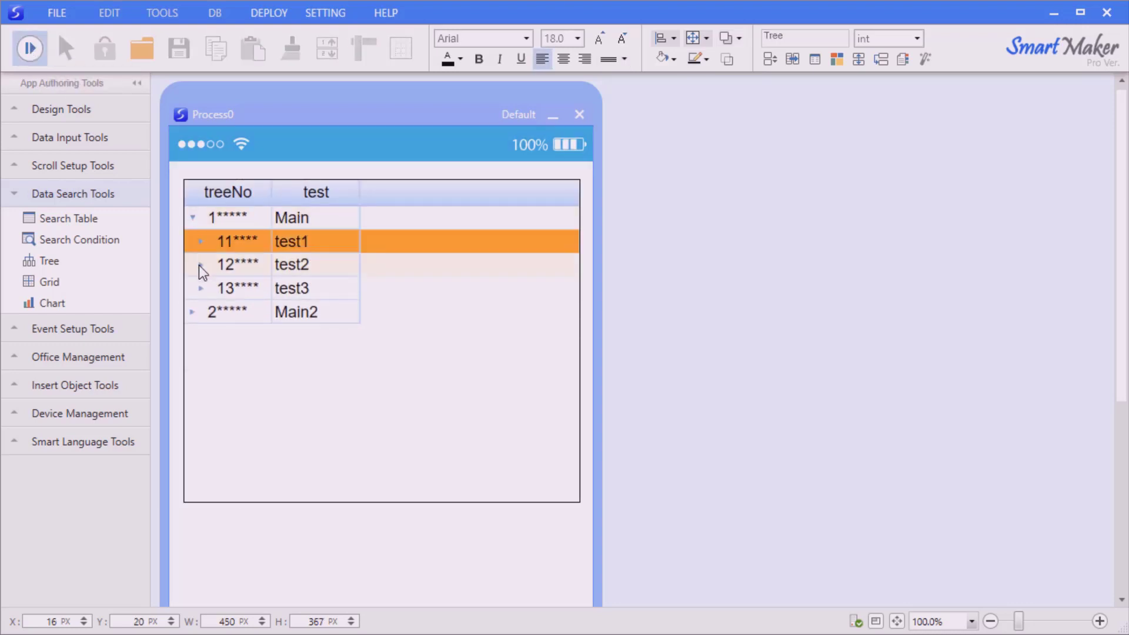
{"action": "left_click", "coordinate": [199, 266]}
{"action": "left_click", "coordinate": [194, 219]}
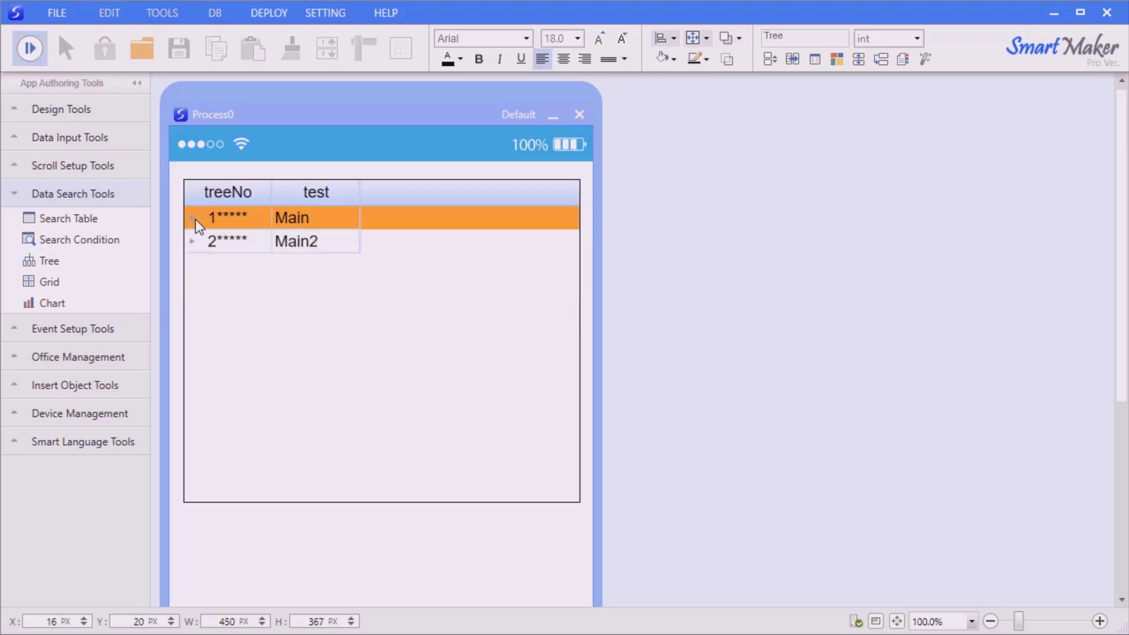
{"action": "left_click", "coordinate": [33, 49]}
- Replace the Name entry of record 05 in the running grid
{"action": "left_click", "coordinate": [329, 328]}
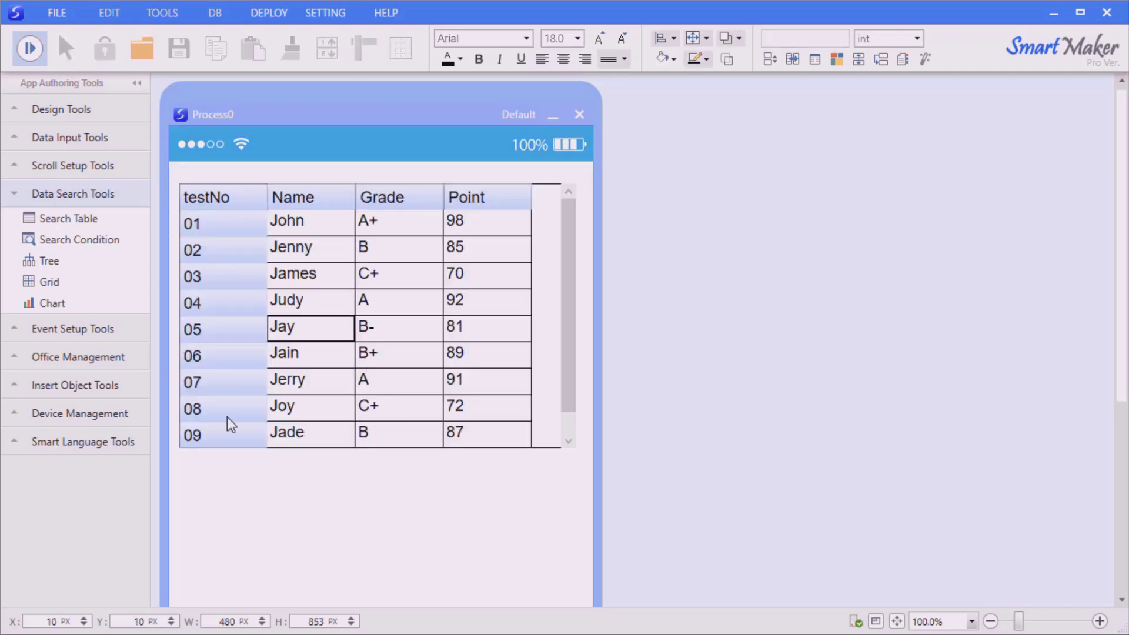
{"action": "left_click", "coordinate": [320, 349]}
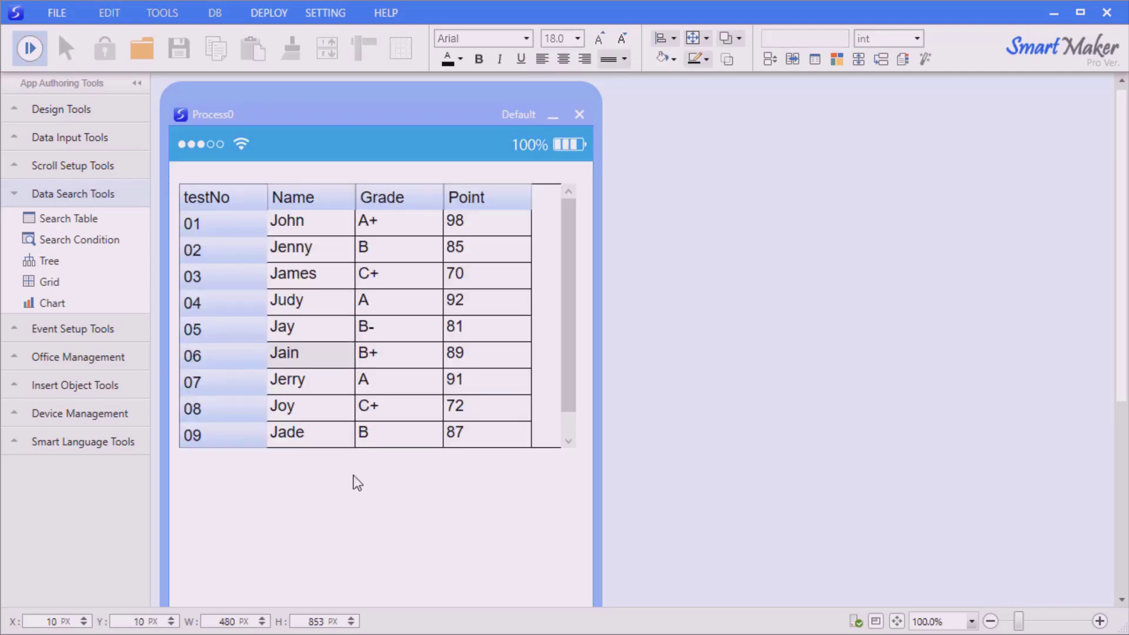
{"action": "left_click", "coordinate": [328, 323]}
- Set record 03's Point to 99 and its Grade to A+ in the grid
{"action": "left_click", "coordinate": [491, 323]}
{"action": "double_click", "coordinate": [486, 268]}
{"action": "type", "text": "99"}
{"action": "left_click", "coordinate": [471, 294]}
{"action": "double_click", "coordinate": [367, 274]}
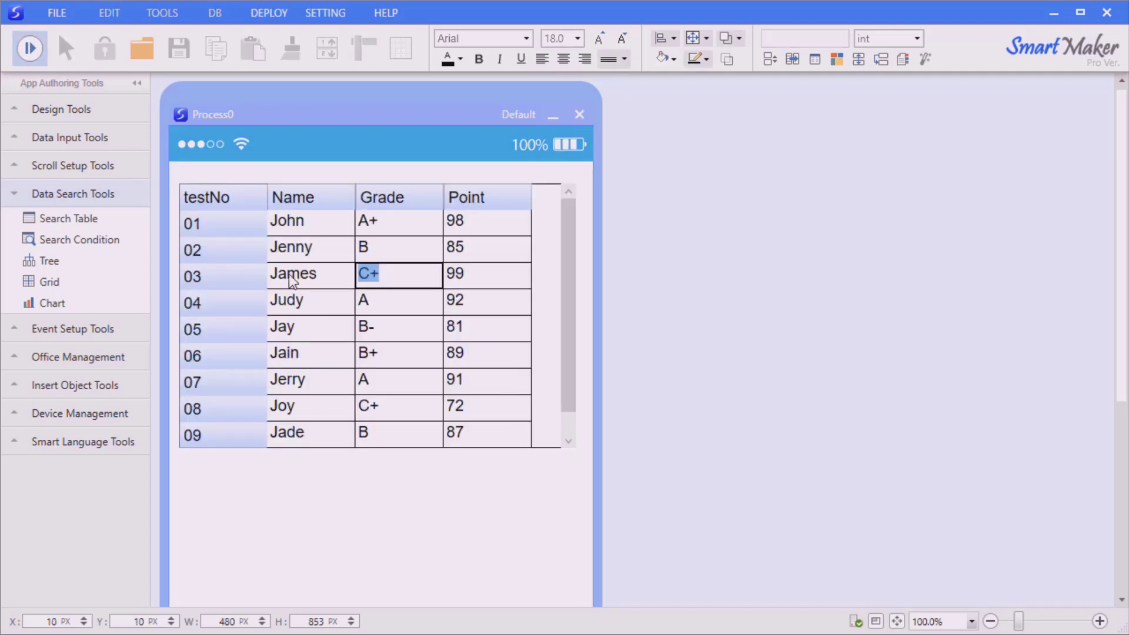
{"action": "type", "text": "A+"}
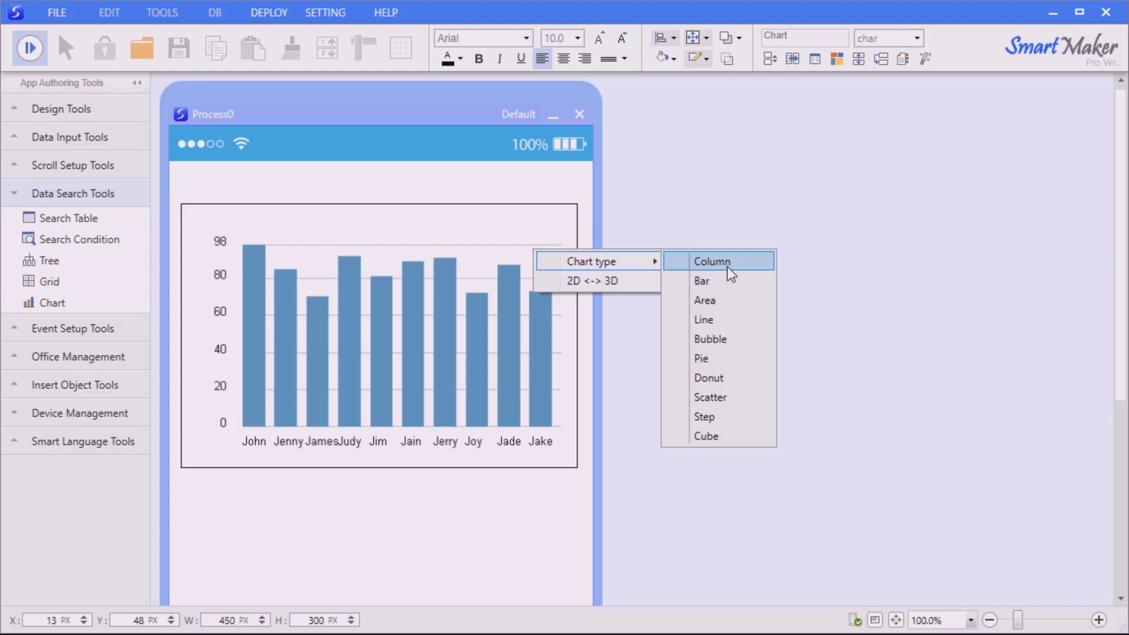
- Switch the running chart through different chart types, including Bar, Line and Cube
{"action": "left_click", "coordinate": [729, 279]}
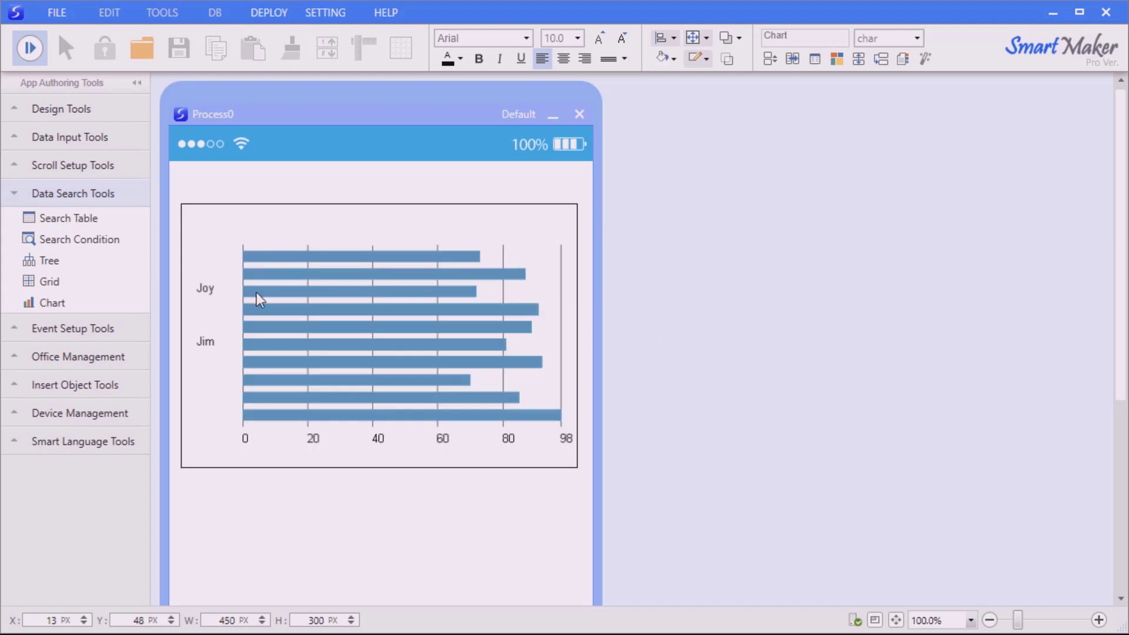
{"action": "right_click", "coordinate": [313, 298]}
{"action": "mouse_move", "coordinate": [353, 305]}
{"action": "left_click", "coordinate": [471, 366]}
{"action": "right_click", "coordinate": [461, 346]}
{"action": "mouse_move", "coordinate": [529, 356]}
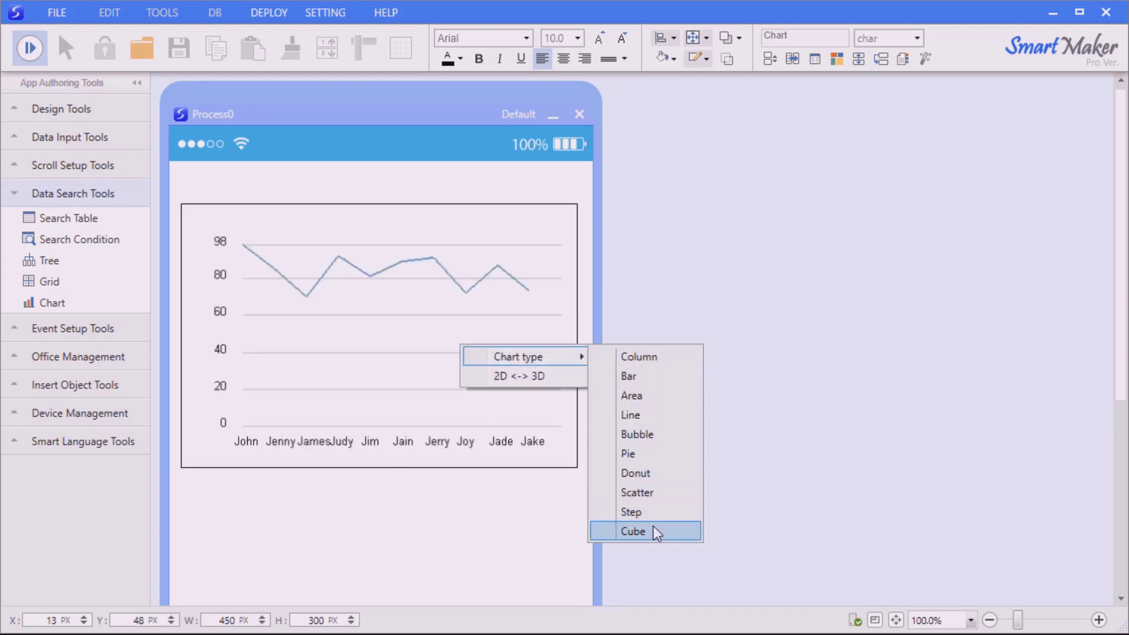
{"action": "left_click", "coordinate": [632, 531]}
{"action": "right_click", "coordinate": [396, 338]}
{"action": "left_click", "coordinate": [631, 414]}
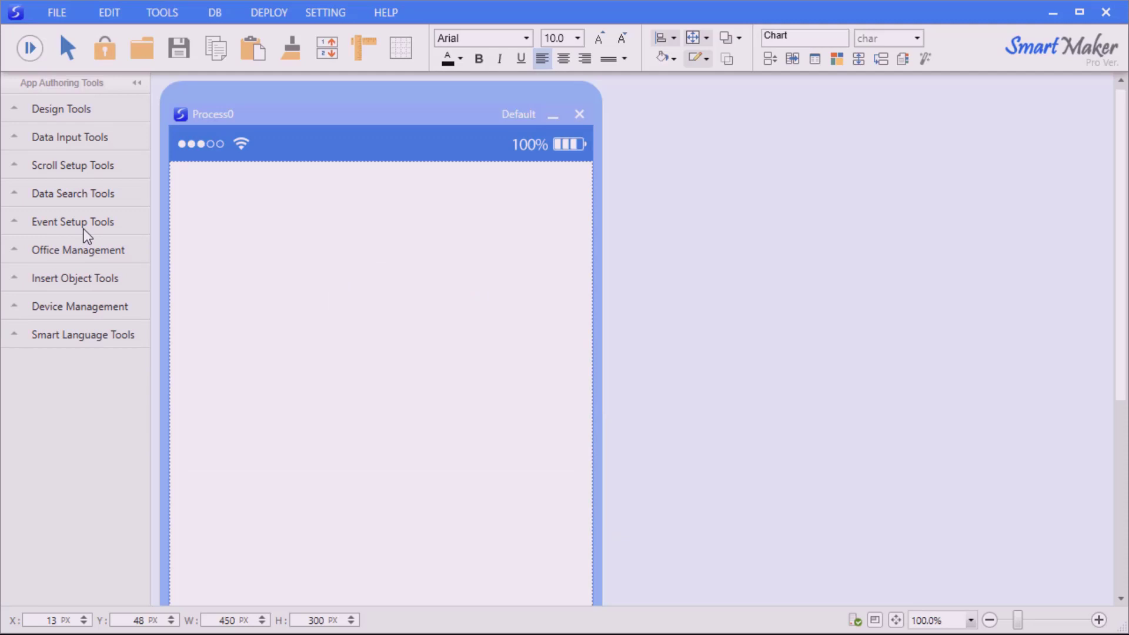
- Place a 100 × 50 px Event Button in the blank form's upper-left corner and view its selectable event types
{"action": "left_click", "coordinate": [83, 228]}
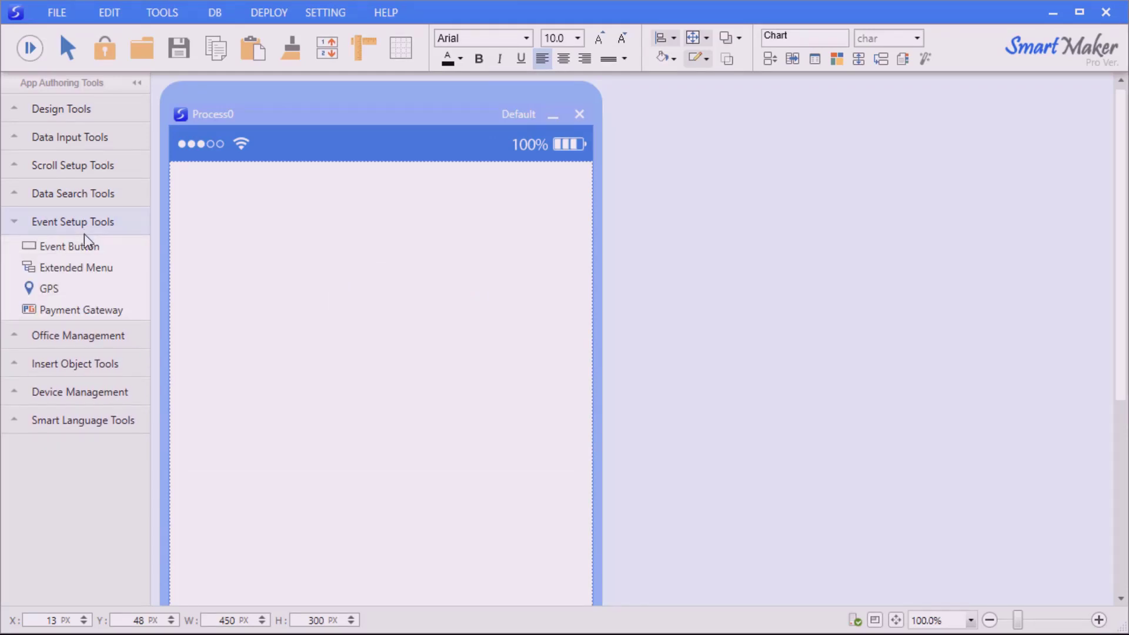
{"action": "left_click_drag", "start_coordinate": [86, 240], "coordinate": [235, 218]}
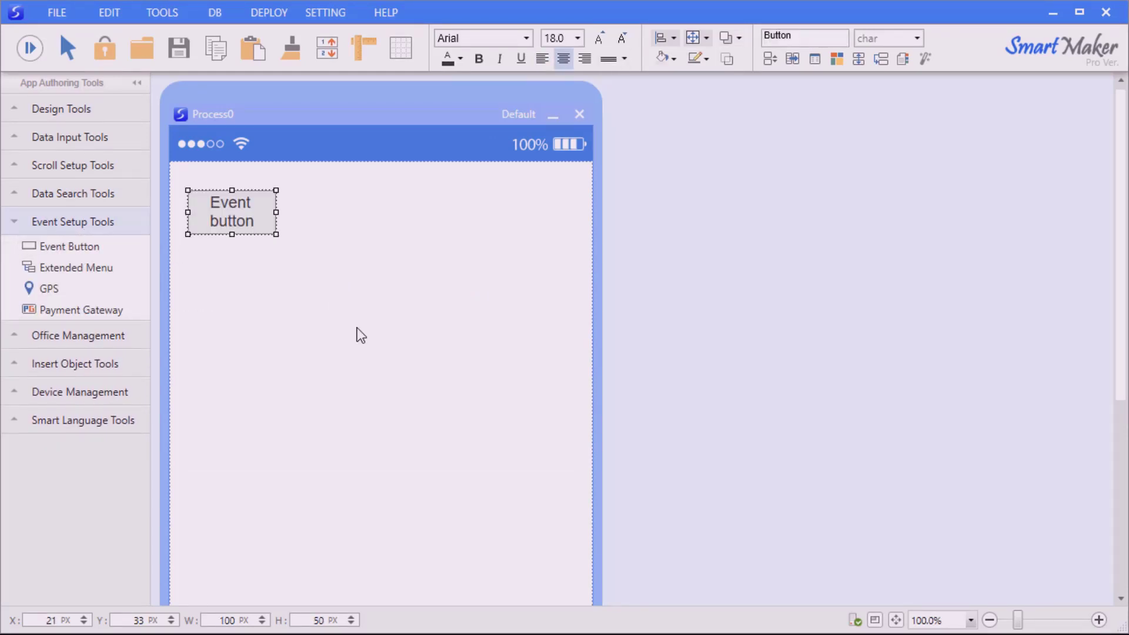
{"action": "left_click", "coordinate": [963, 152]}
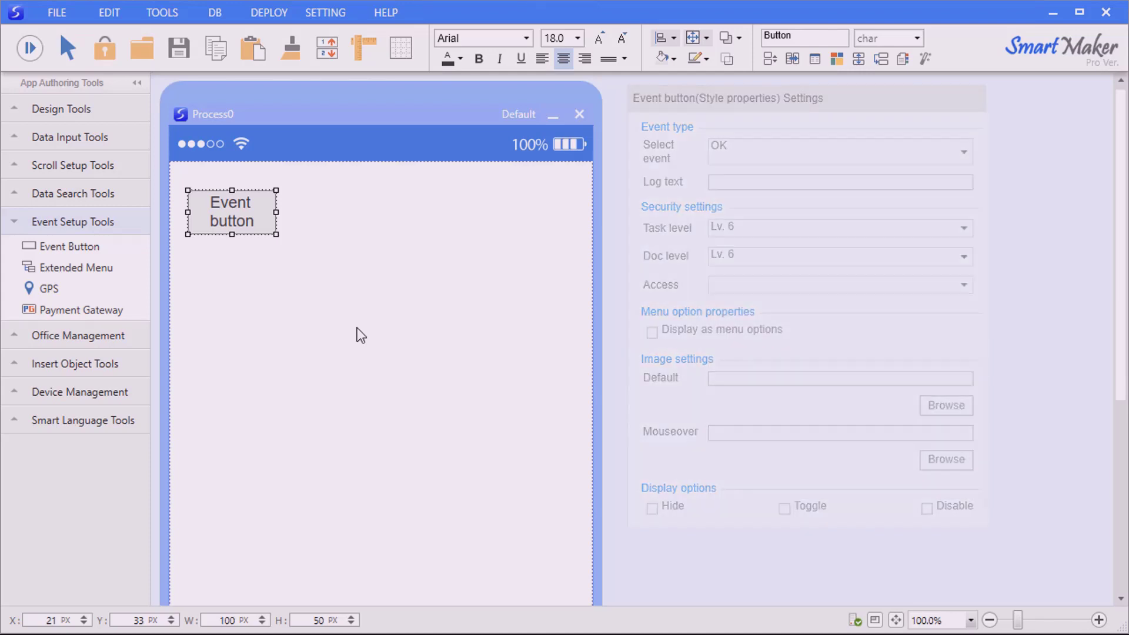
{"action": "left_click", "coordinate": [358, 327]}
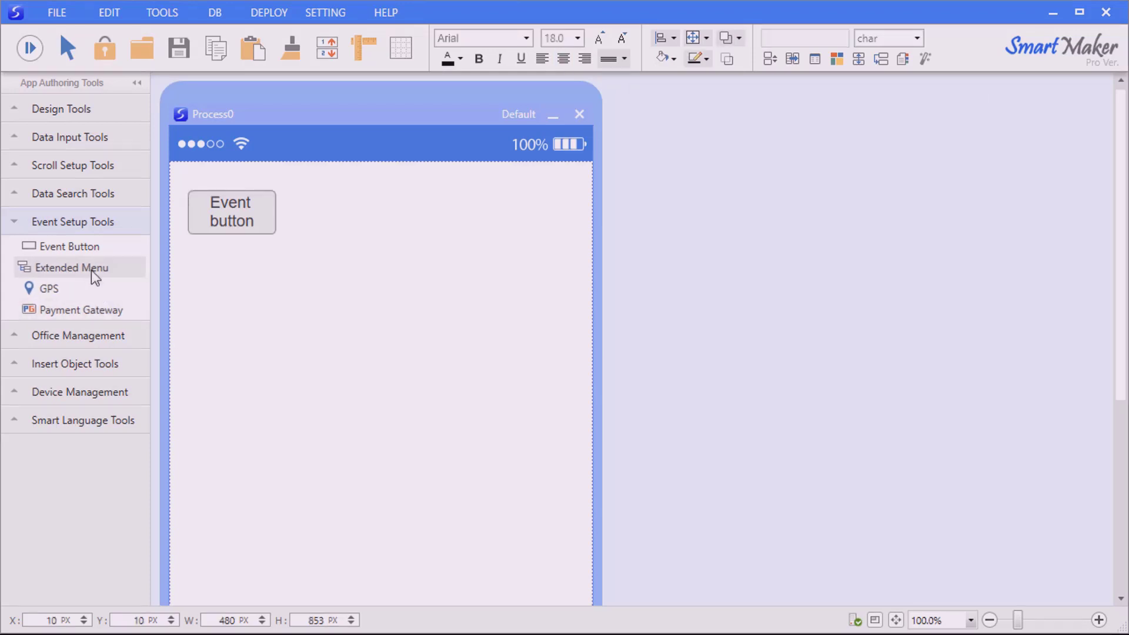
- Place an Extended Menu beside the event button and size it to about 269 × 322 px
{"action": "left_click_drag", "start_coordinate": [71, 283], "coordinate": [395, 316]}
{"action": "left_click_drag", "start_coordinate": [484, 448], "coordinate": [545, 466]}
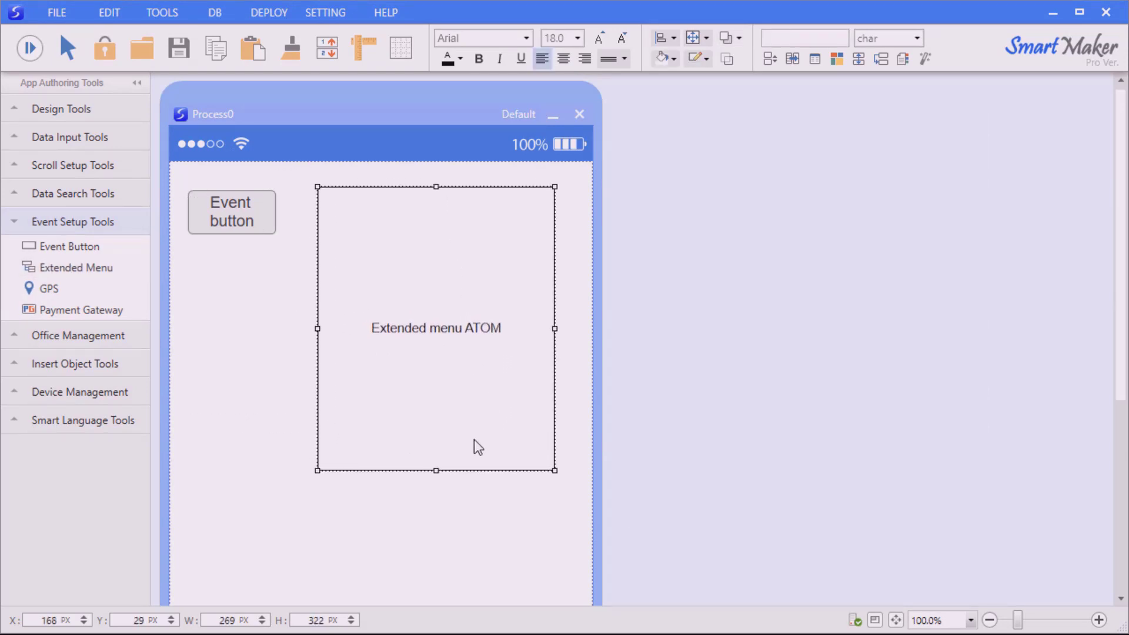
{"action": "left_click", "coordinate": [219, 373]}
- Place a GPS component about 97 × 94 px below the event button and a Payment Gateway about 107 × 108 px beneath it
{"action": "left_click_drag", "start_coordinate": [50, 290], "coordinate": [278, 335]}
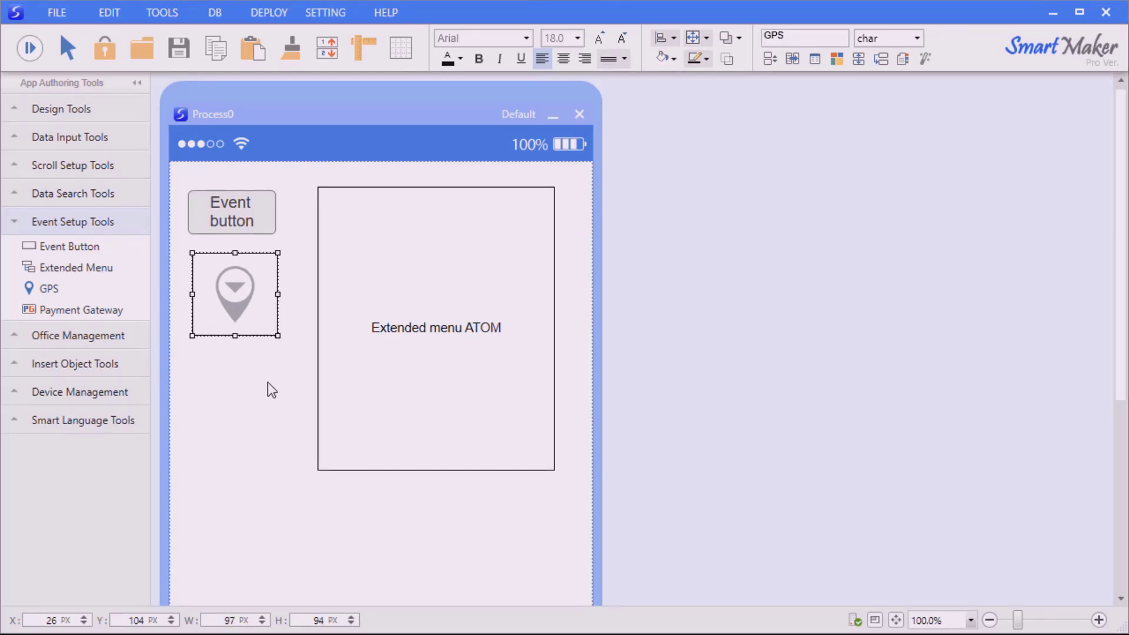
{"action": "left_click", "coordinate": [267, 383]}
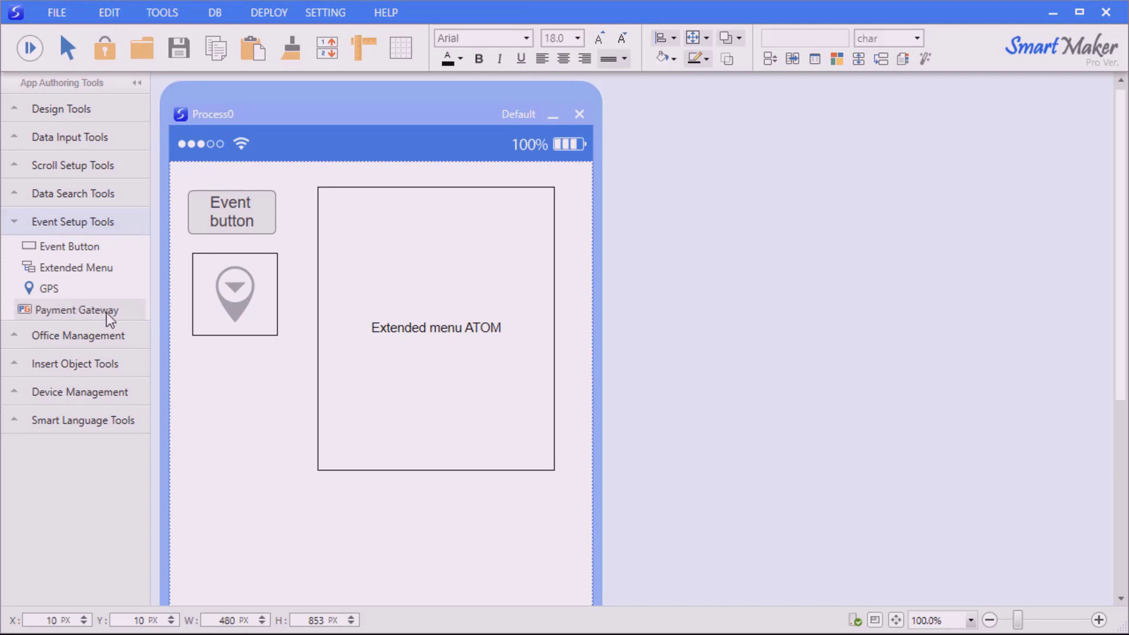
{"action": "left_click_drag", "start_coordinate": [106, 316], "coordinate": [228, 398]}
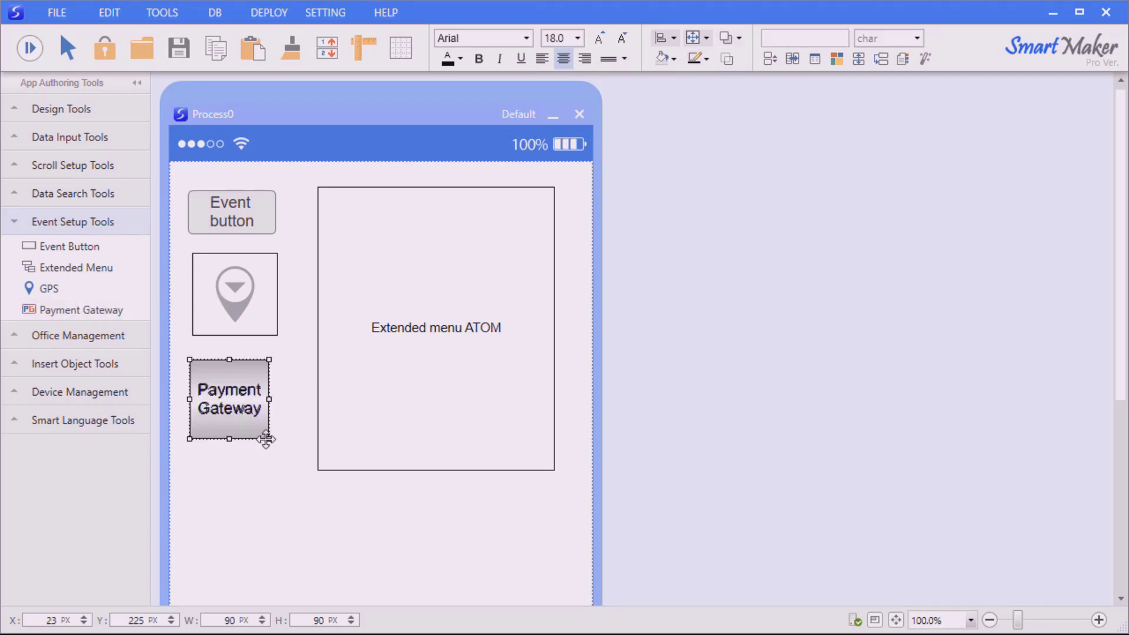
{"action": "left_click_drag", "start_coordinate": [271, 441], "coordinate": [284, 454]}
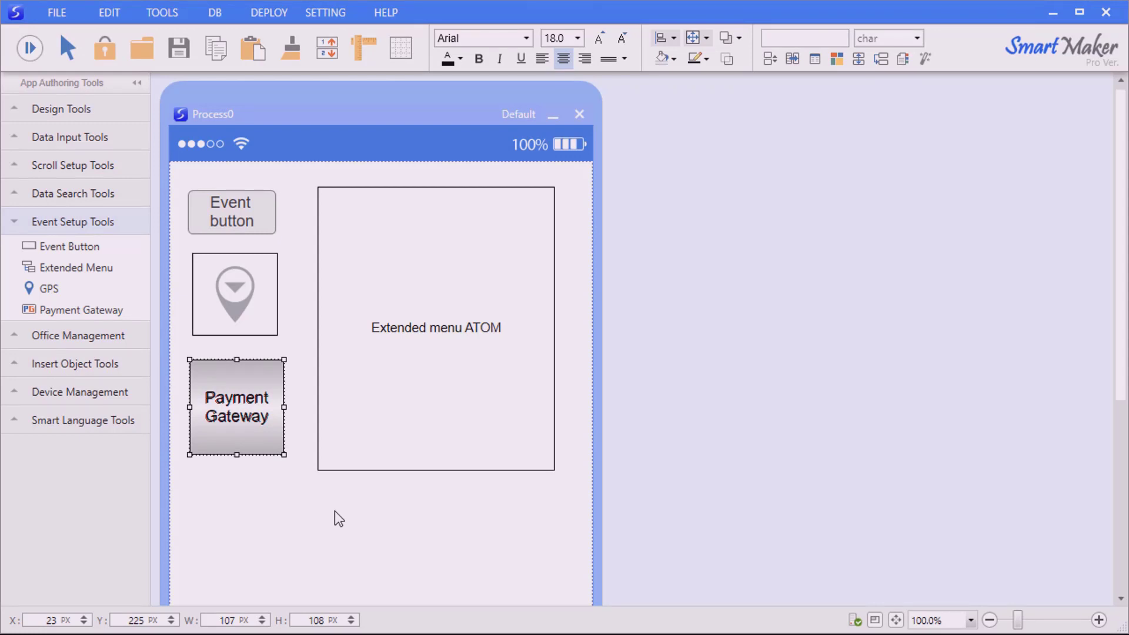
- Place a Doc Manager near the upper edge of the blank form and enlarge it to about 390 × 73 px
{"action": "left_click", "coordinate": [91, 251]}
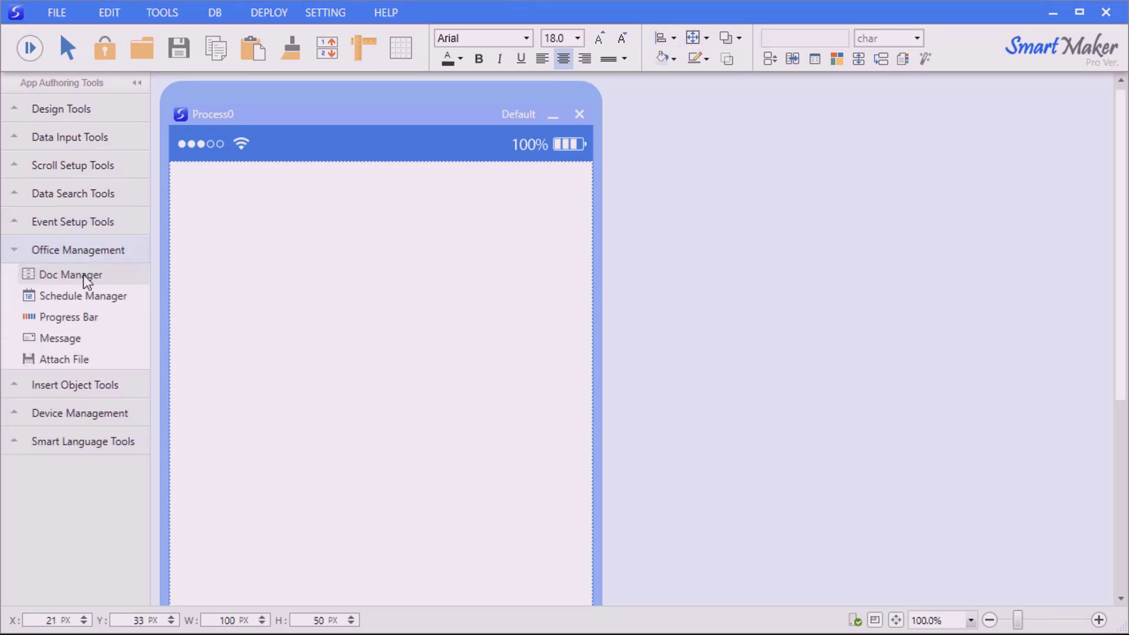
{"action": "left_click_drag", "start_coordinate": [83, 274], "coordinate": [285, 207]}
{"action": "left_click", "coordinate": [344, 225]}
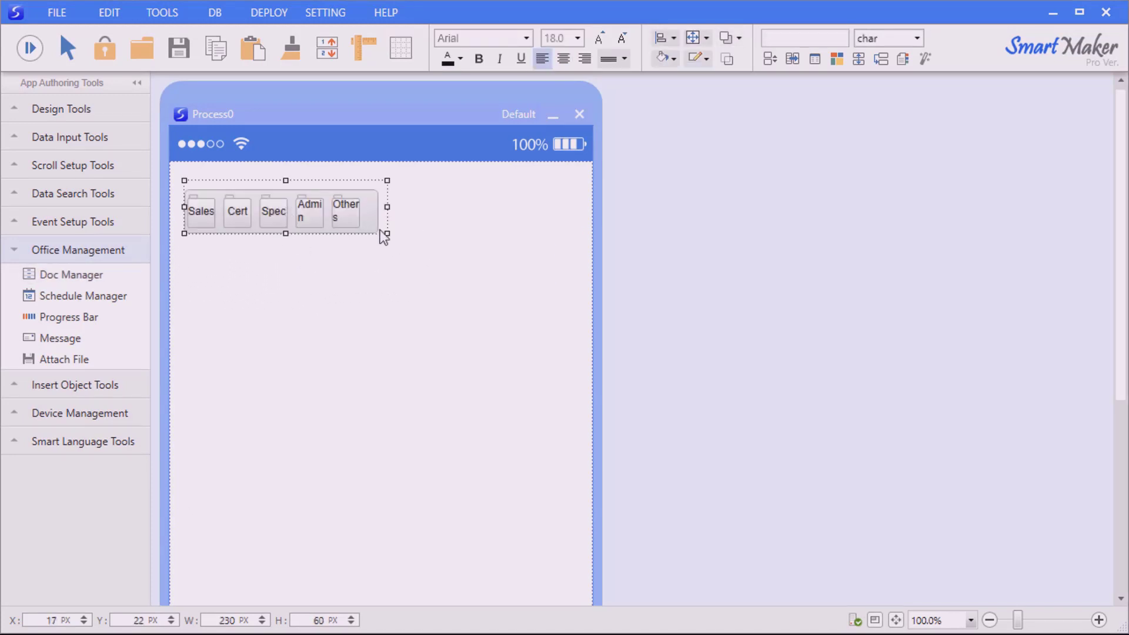
{"action": "left_click_drag", "start_coordinate": [381, 233], "coordinate": [529, 245]}
{"action": "left_click", "coordinate": [493, 277]}
- Place a Schedule Manager below the Doc Manager and a Progress Bar beside it
{"action": "left_click_drag", "start_coordinate": [111, 297], "coordinate": [288, 364]}
{"action": "left_click_drag", "start_coordinate": [69, 317], "coordinate": [434, 288]}
{"action": "left_click", "coordinate": [382, 373]}
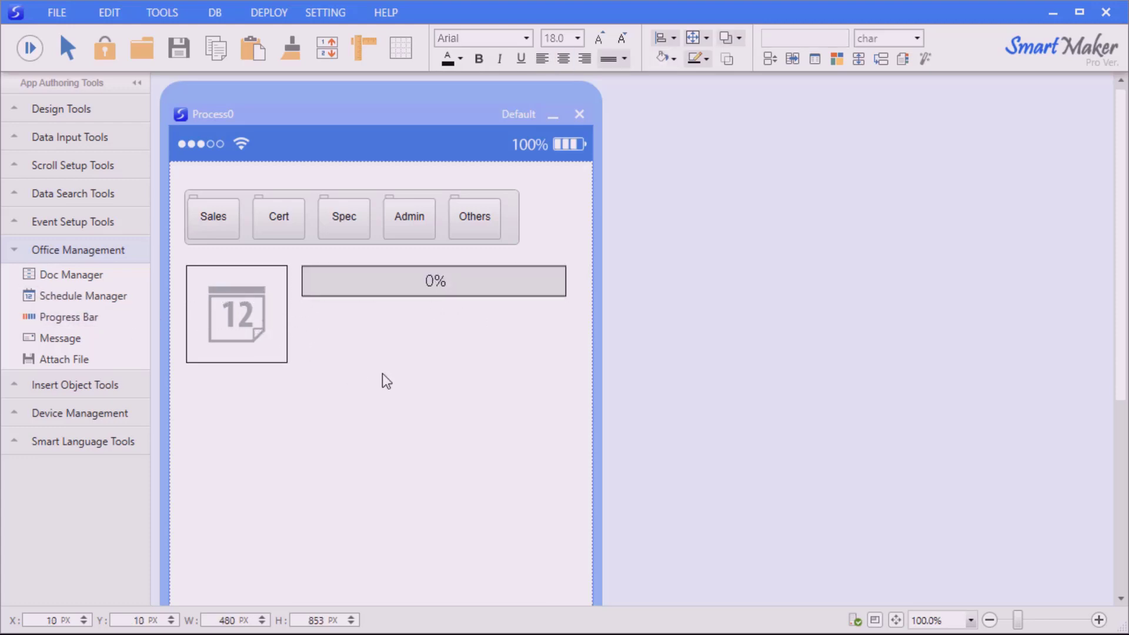
- Place a Message component and an Attach File component side by side below the progress bar, shrinking the Attach File component
{"action": "left_click_drag", "start_coordinate": [93, 340], "coordinate": [343, 352]}
{"action": "left_click", "coordinate": [421, 353]}
{"action": "left_click_drag", "start_coordinate": [99, 356], "coordinate": [420, 337]}
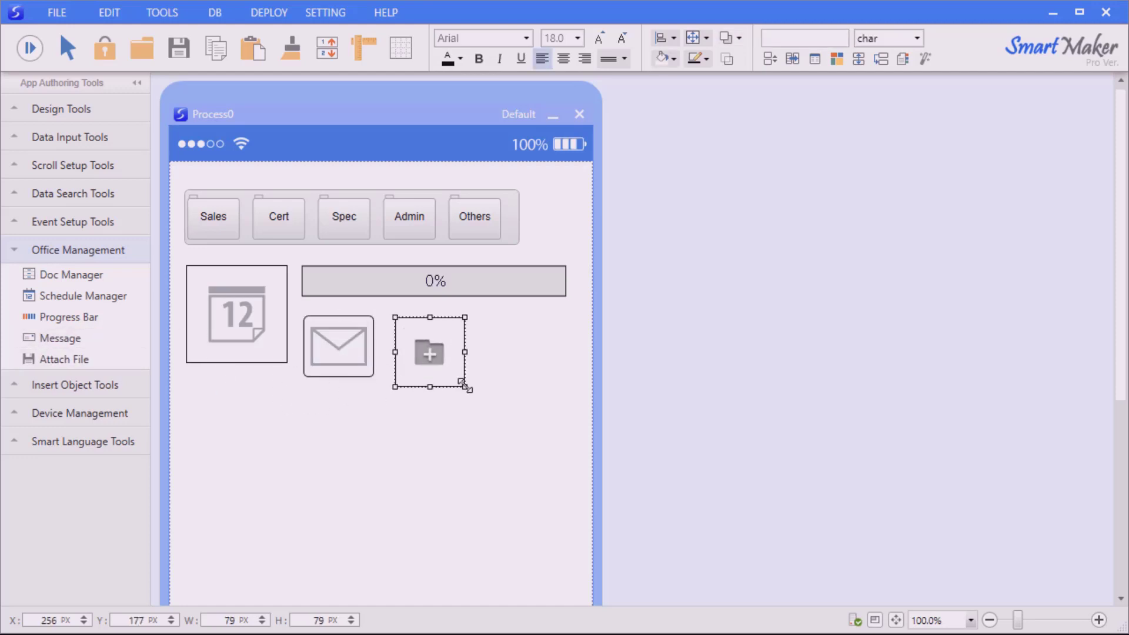
{"action": "left_click_drag", "start_coordinate": [465, 386], "coordinate": [448, 353]}
{"action": "left_click", "coordinate": [474, 377]}
{"action": "left_click", "coordinate": [488, 371]}
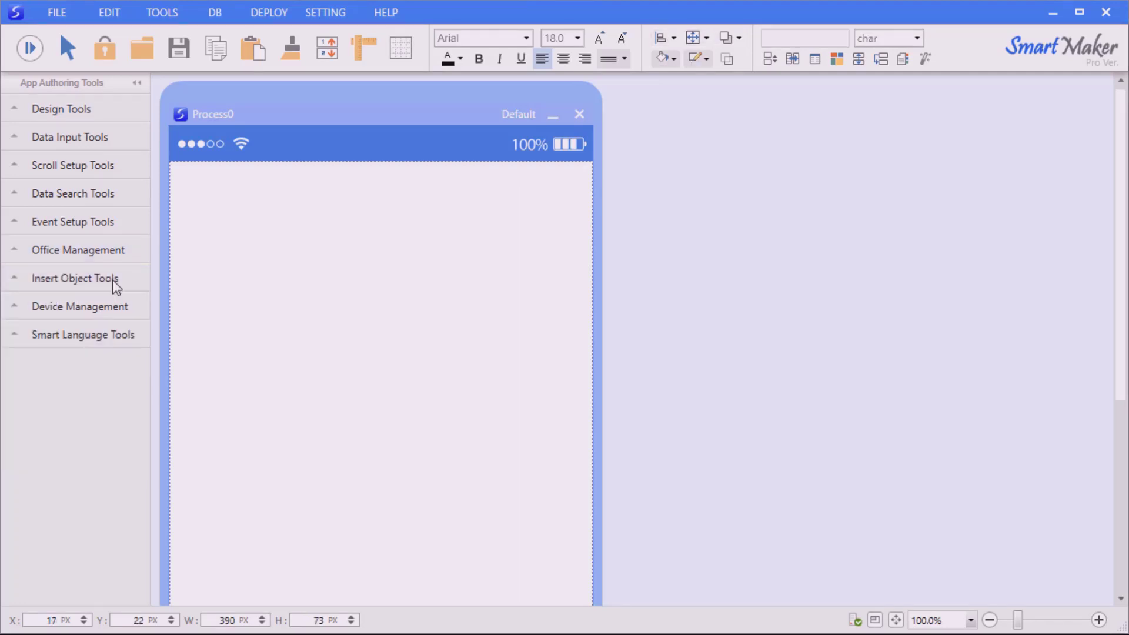
- Place an Insert Doc component on the blank form
{"action": "left_click", "coordinate": [112, 282]}
{"action": "left_click_drag", "start_coordinate": [111, 301], "coordinate": [377, 315]}
{"action": "left_click", "coordinate": [376, 315]}
{"action": "left_click", "coordinate": [502, 489]}
- Run the form with the inserted presentation and enlarge the SmartMaker logo on slide 3 to nearly the slide's width
{"action": "left_click", "coordinate": [43, 50]}
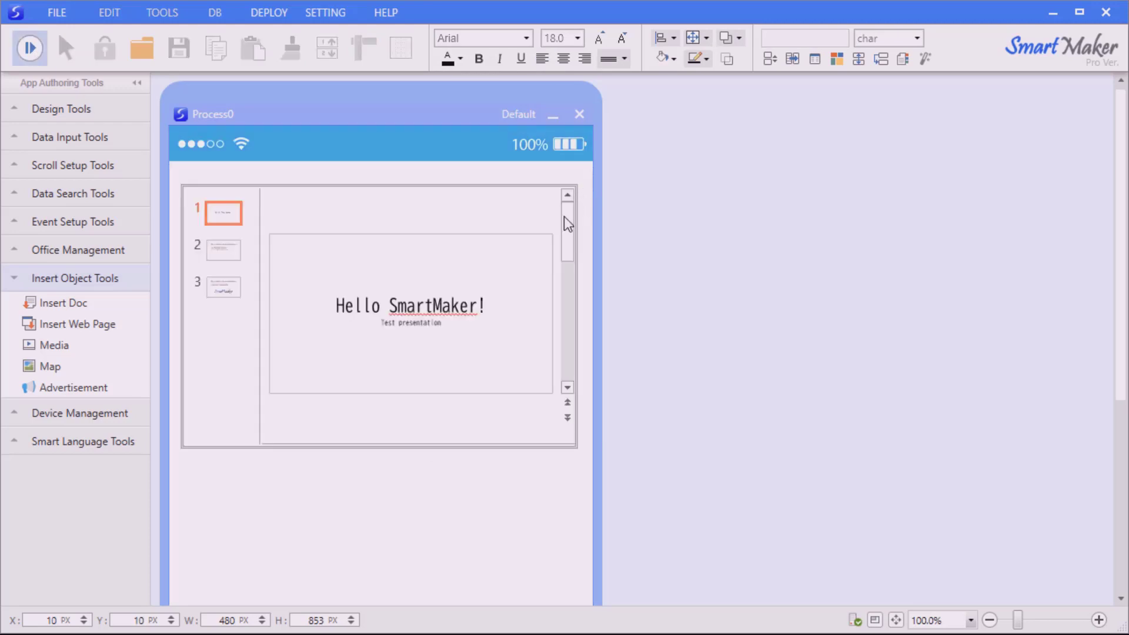
{"action": "left_click", "coordinate": [226, 252]}
{"action": "left_click", "coordinate": [226, 294]}
{"action": "left_click", "coordinate": [397, 352]}
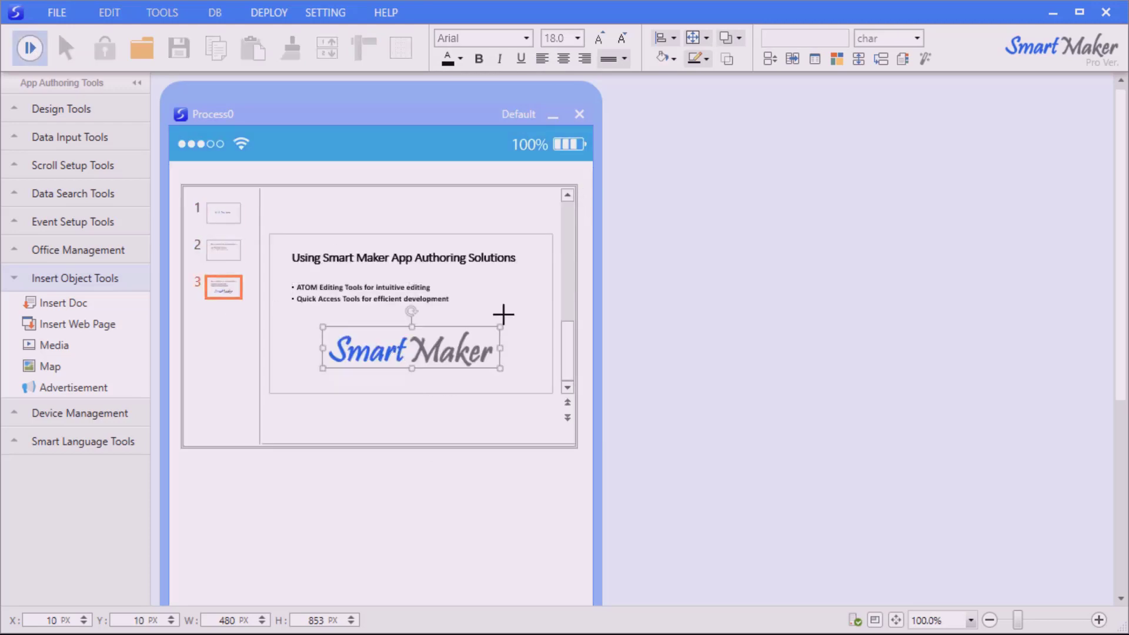
{"action": "left_click_drag", "start_coordinate": [503, 314], "coordinate": [497, 302]}
{"action": "left_click_drag", "start_coordinate": [456, 341], "coordinate": [412, 353]}
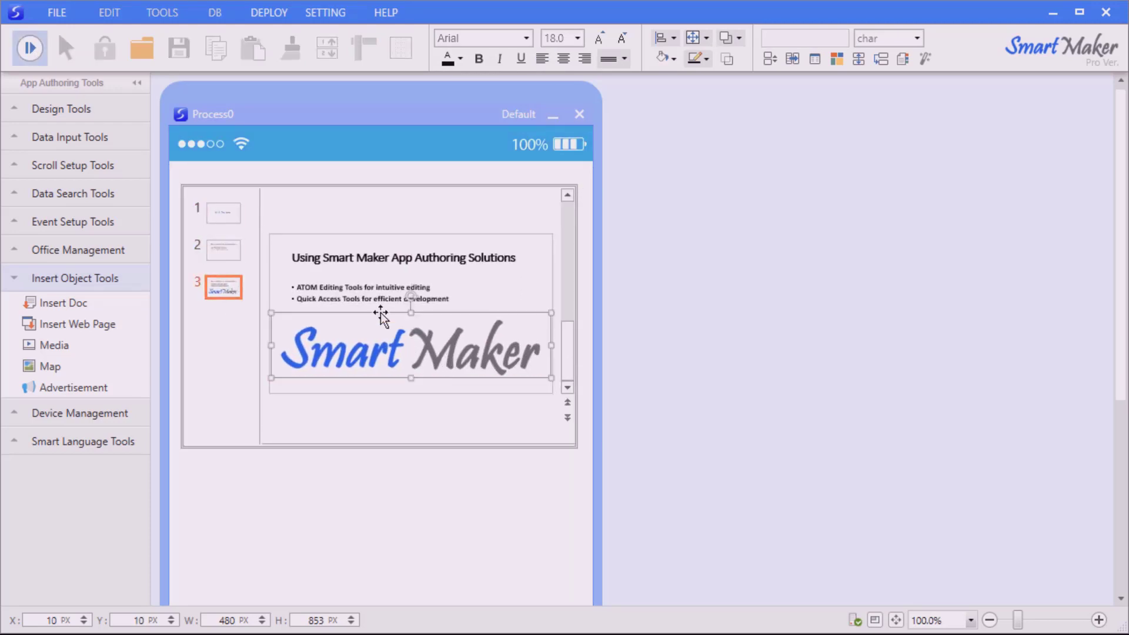
{"action": "type", "text": "naver.com"}
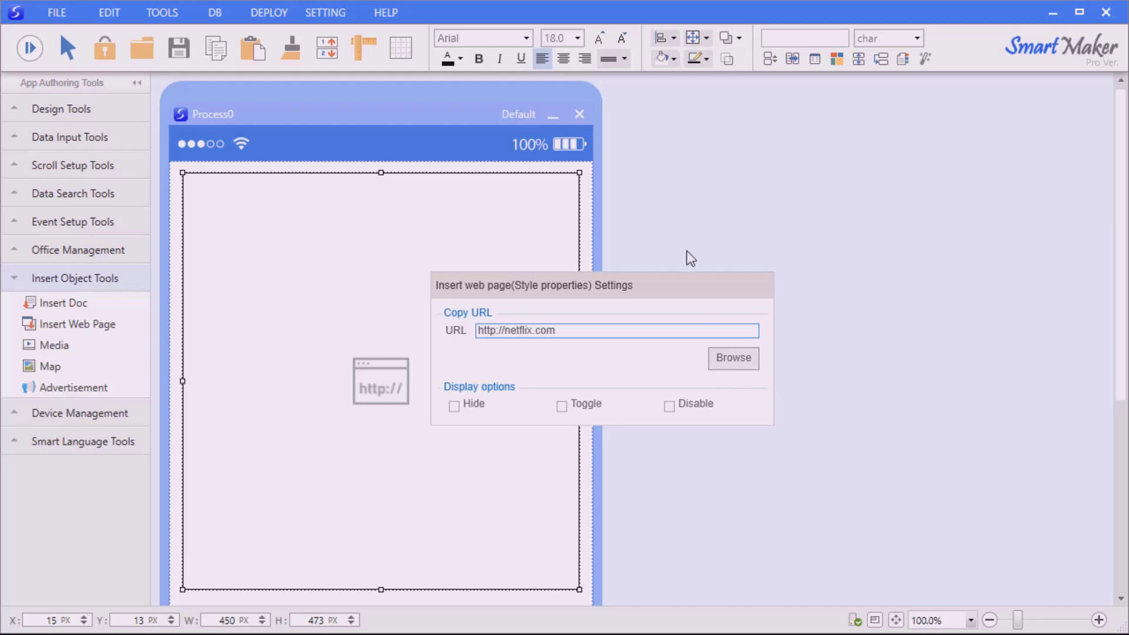
{"action": "left_click", "coordinate": [686, 254]}
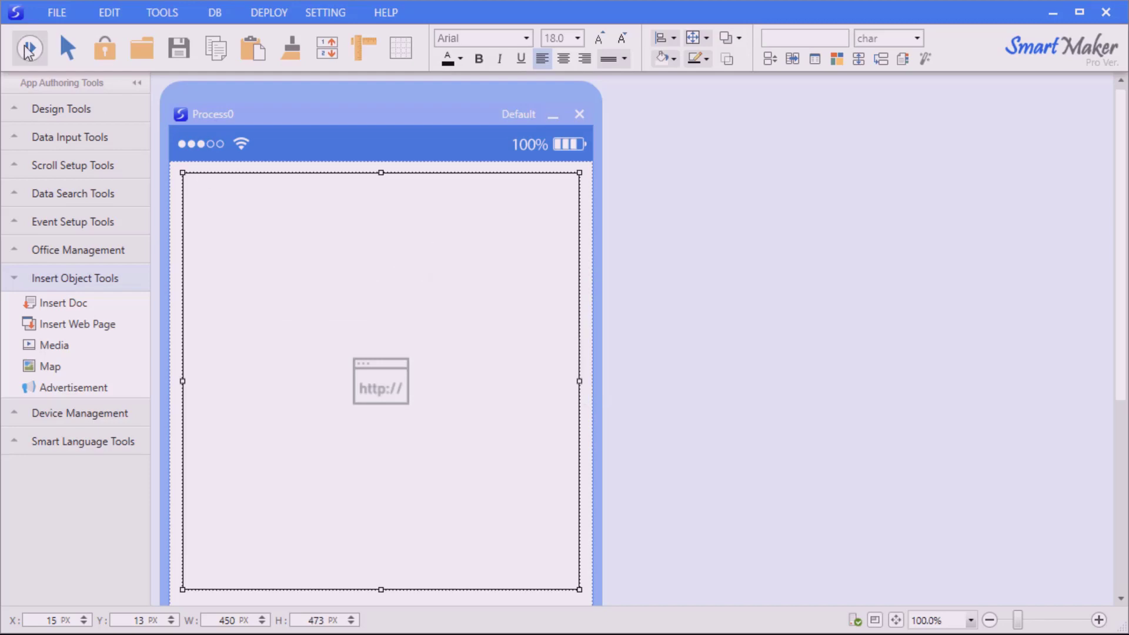
{"action": "left_click", "coordinate": [29, 50]}
{"action": "left_click_drag", "start_coordinate": [569, 214], "coordinate": [554, 473]}
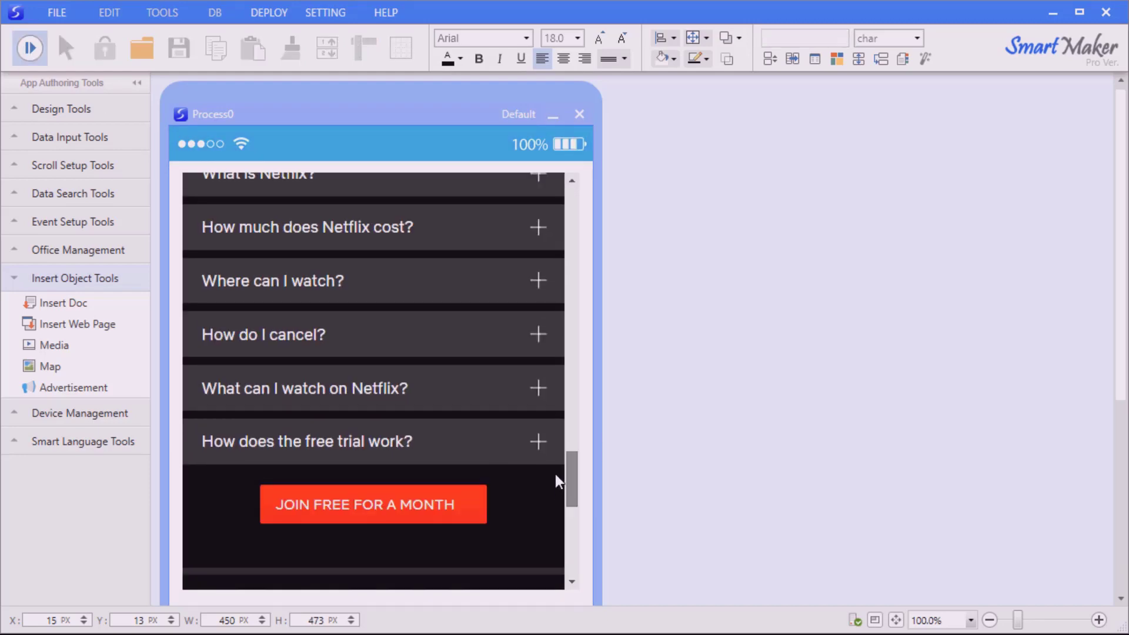
- Zoom the map in run mode, put the Street View figure over Colorado, and look around the street-level panorama
{"action": "scroll", "coordinate": [534, 276], "scroll_direction": "up", "scroll_amount": 2}
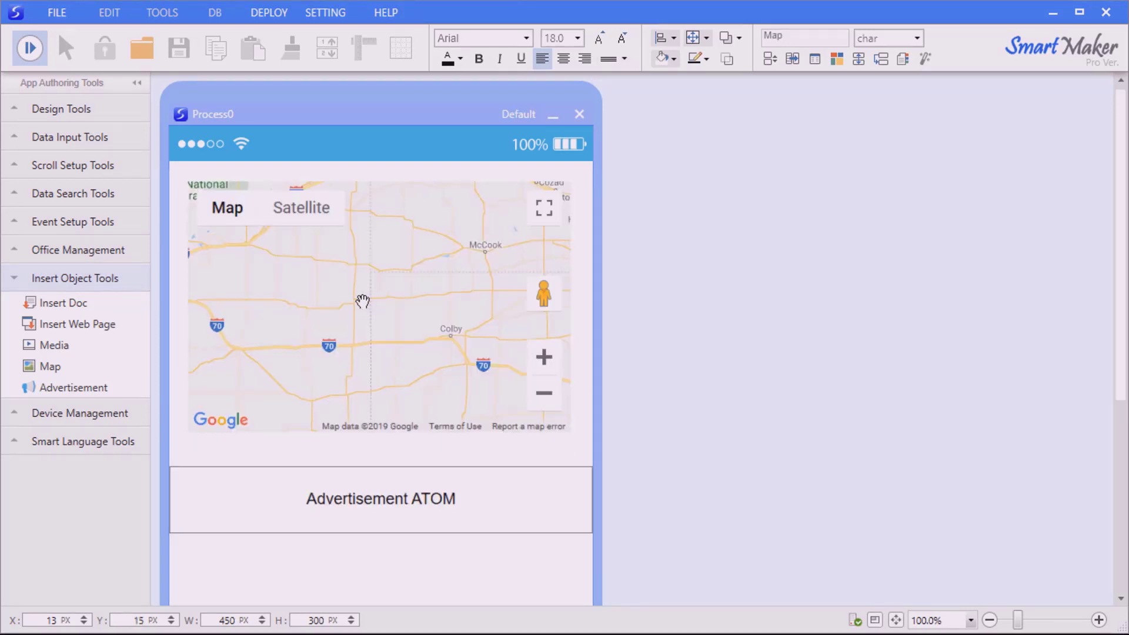
{"action": "scroll", "coordinate": [363, 301], "scroll_direction": "down", "scroll_amount": 2}
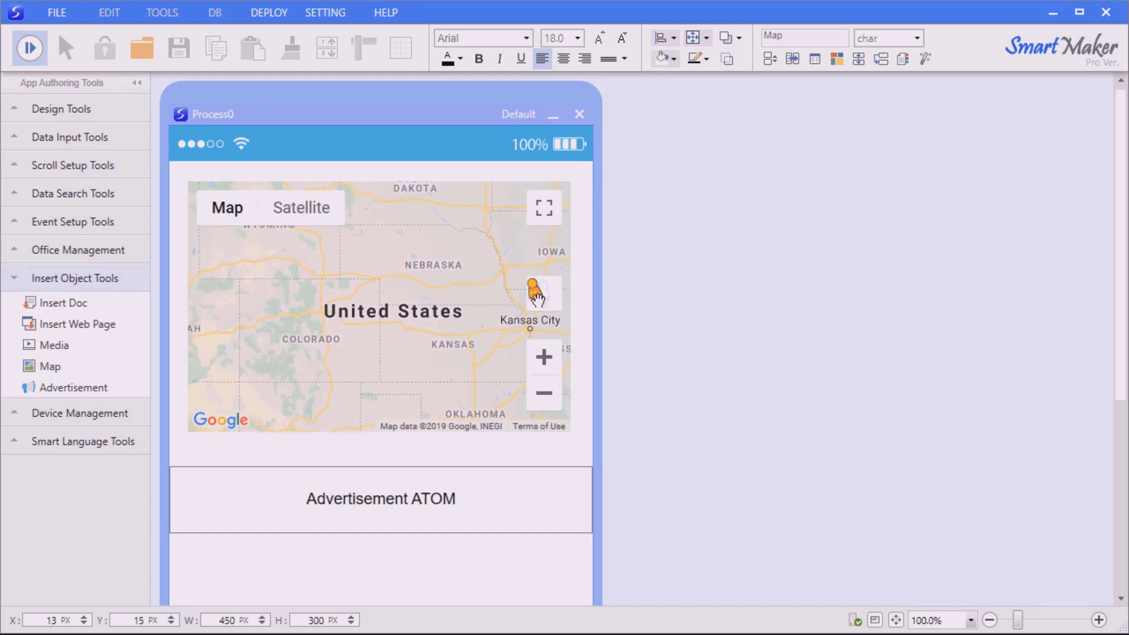
{"action": "left_click_drag", "start_coordinate": [536, 297], "coordinate": [317, 314]}
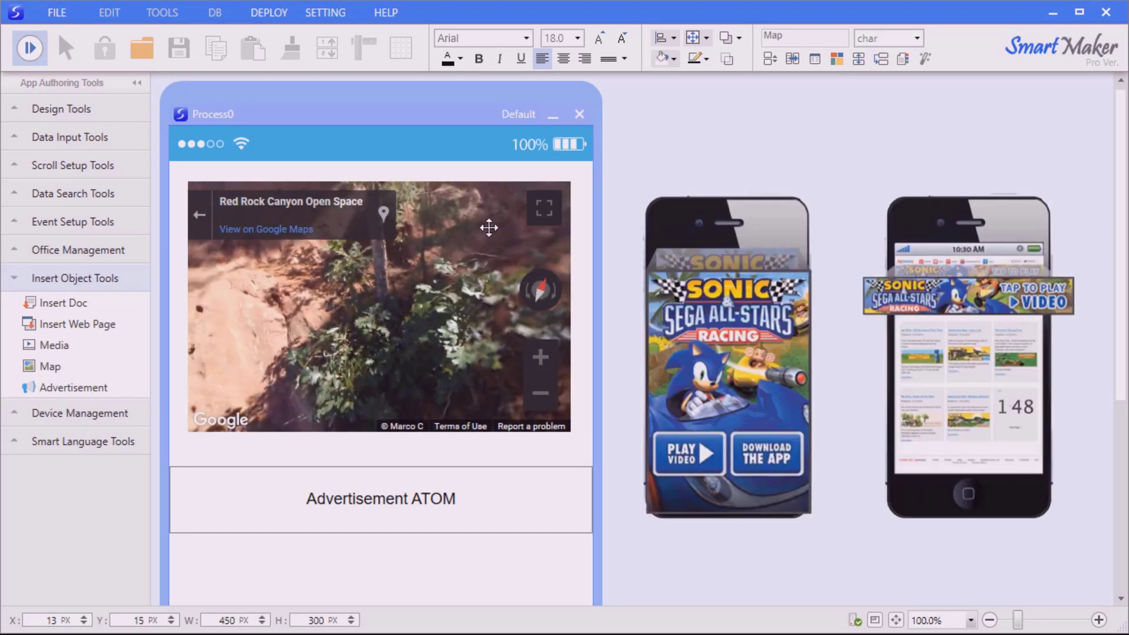
{"action": "left_click_drag", "start_coordinate": [489, 227], "coordinate": [287, 306]}
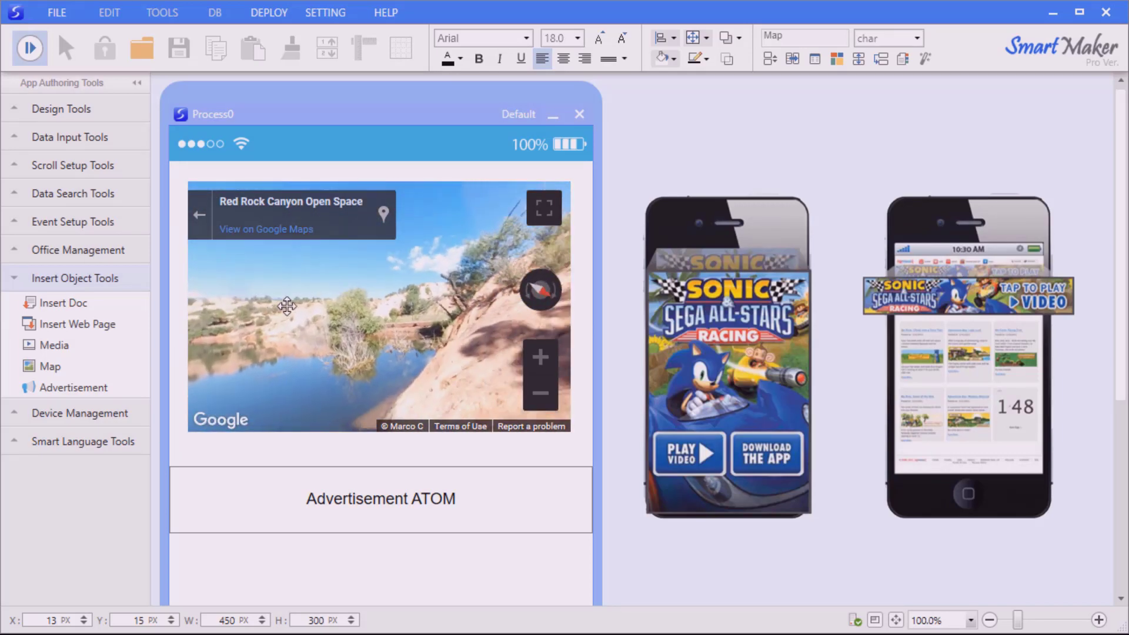
- Place a Speech Recognition component in the upper middle of the blank form and a Translation component below it at the form's left side
{"action": "left_click", "coordinate": [58, 337]}
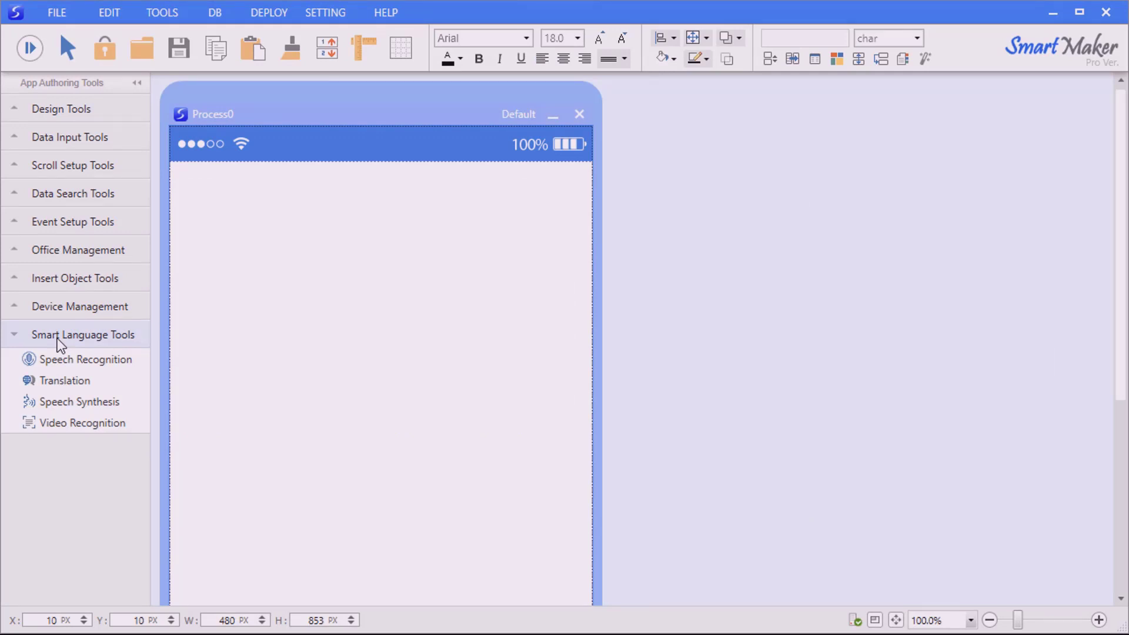
{"action": "left_click_drag", "start_coordinate": [88, 360], "coordinate": [357, 280]}
{"action": "left_click_drag", "start_coordinate": [89, 383], "coordinate": [239, 384]}
{"action": "left_click_drag", "start_coordinate": [277, 419], "coordinate": [296, 440]}
{"action": "left_click", "coordinate": [258, 398]}
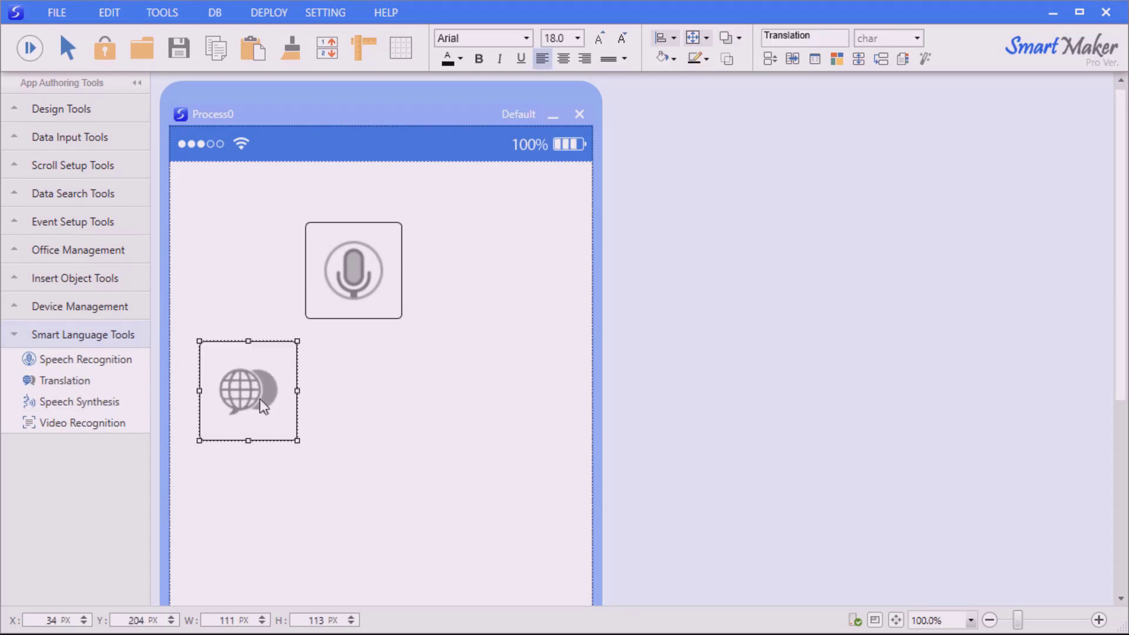
{"action": "left_click_drag", "start_coordinate": [371, 290], "coordinate": [382, 290]}
{"action": "left_click", "coordinate": [229, 381]}
- Place a Speech Synthesis component level with the Translation component at the opposite side, and centre Speech Recognition above the gap between them
{"action": "left_click_drag", "start_coordinate": [103, 400], "coordinate": [467, 391]}
{"action": "mouse_move", "coordinate": [501, 429]}
{"action": "left_mouse_down"}
{"action": "mouse_move", "coordinate": [517, 441]}
{"action": "mouse_move", "coordinate": [517, 420]}
{"action": "left_mouse_up"}
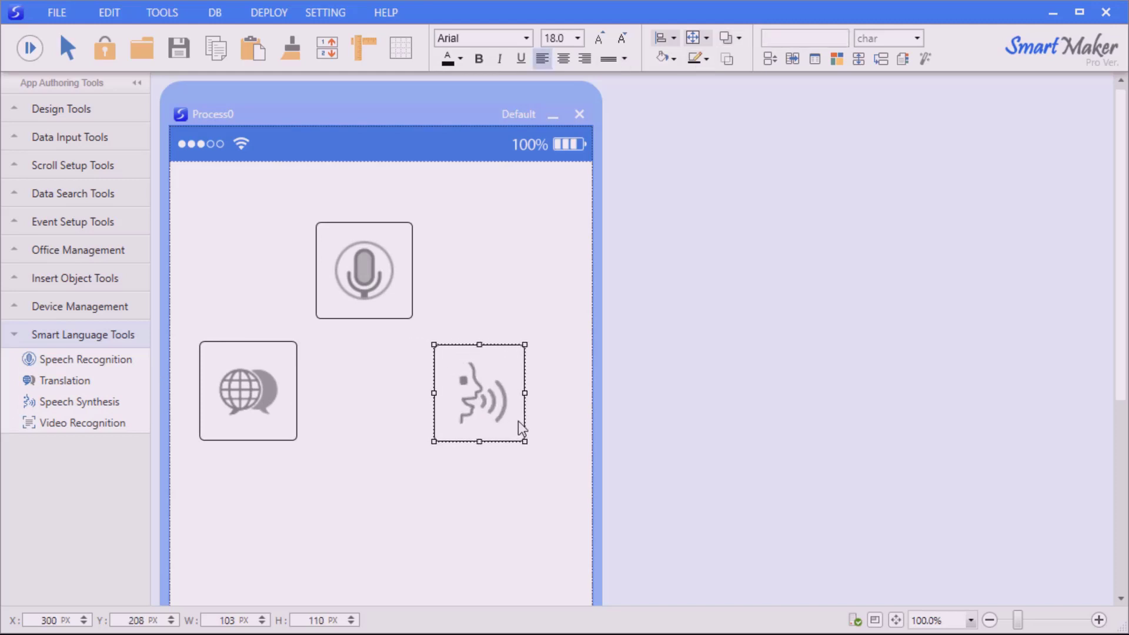
{"action": "left_click", "coordinate": [395, 459]}
{"action": "left_click_drag", "start_coordinate": [371, 298], "coordinate": [363, 301]}
{"action": "left_click", "coordinate": [358, 324]}
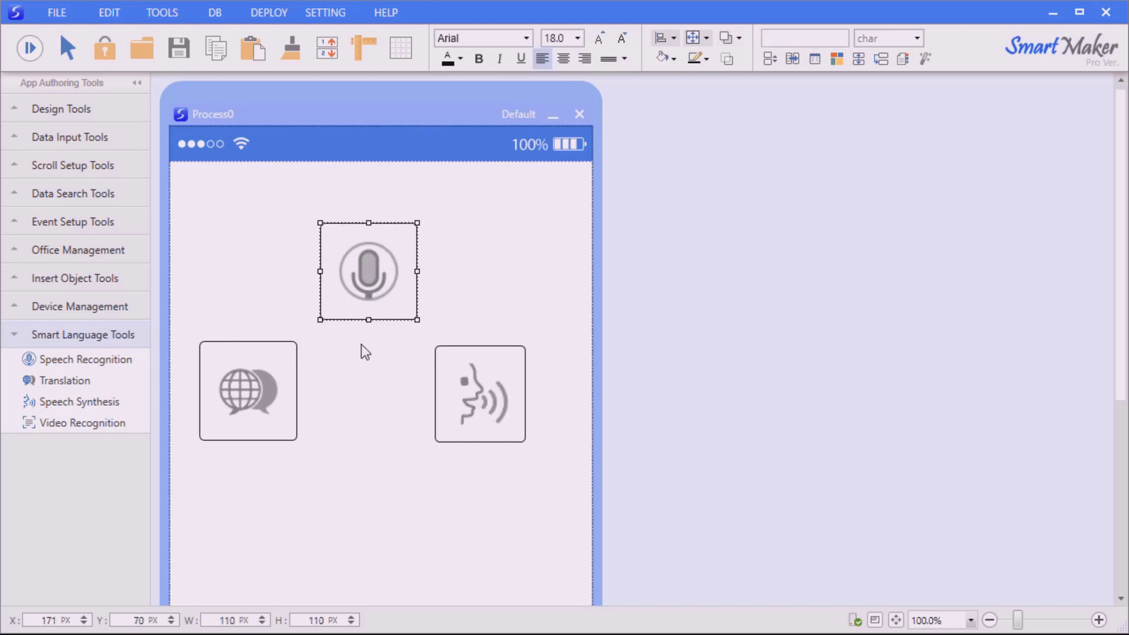
{"action": "left_click", "coordinate": [359, 347]}
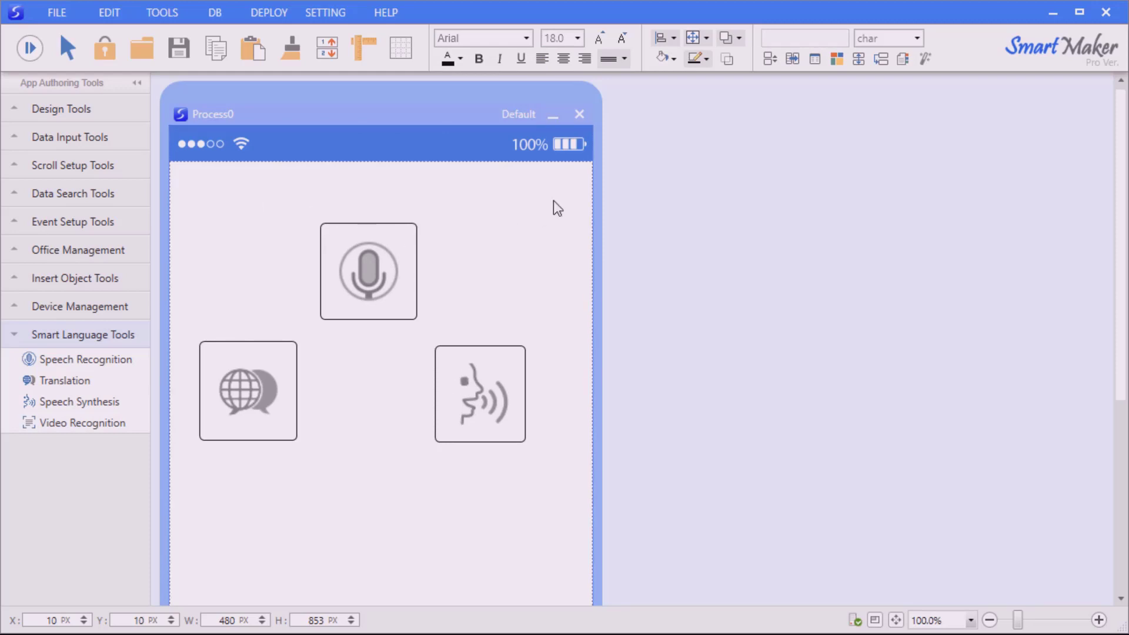
- Delete the Speech Recognition, Translation and Speech Synthesis components from the form
{"action": "left_click_drag", "start_coordinate": [578, 196], "coordinate": [190, 457]}
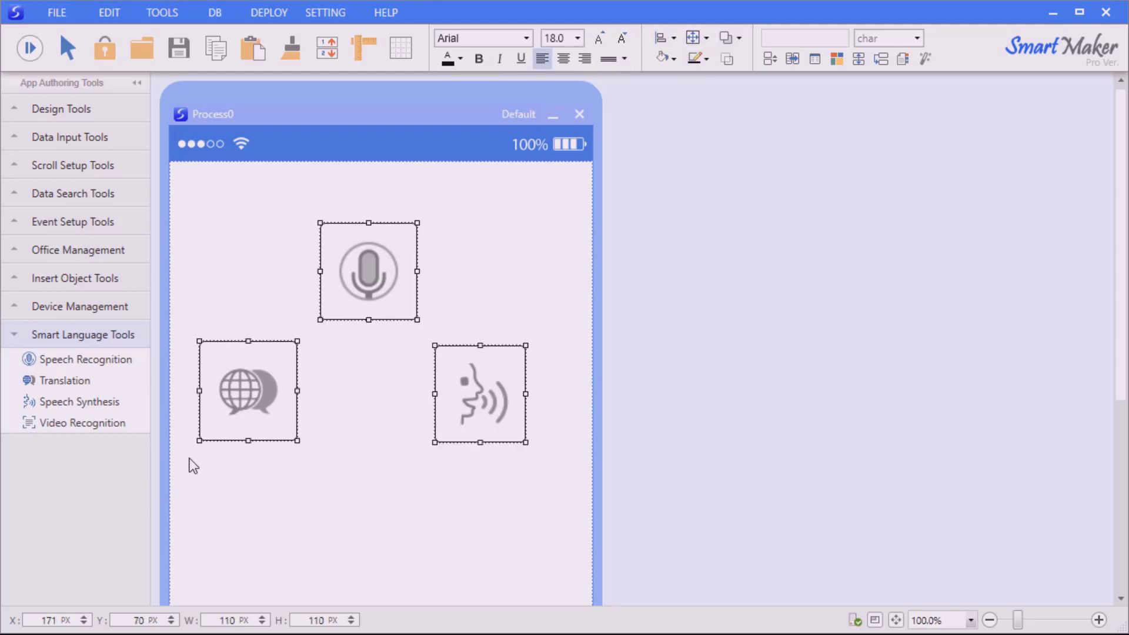
{"action": "key", "text": "Delete"}
- Draw a rectangle about 384 px wide and 195 px high, and place it centred near the form's upper edge
{"action": "left_click", "coordinate": [61, 109]}
{"action": "left_click", "coordinate": [45, 181]}
{"action": "left_click_drag", "start_coordinate": [217, 249], "coordinate": [554, 419]}
{"action": "left_click_drag", "start_coordinate": [351, 350], "coordinate": [345, 298]}
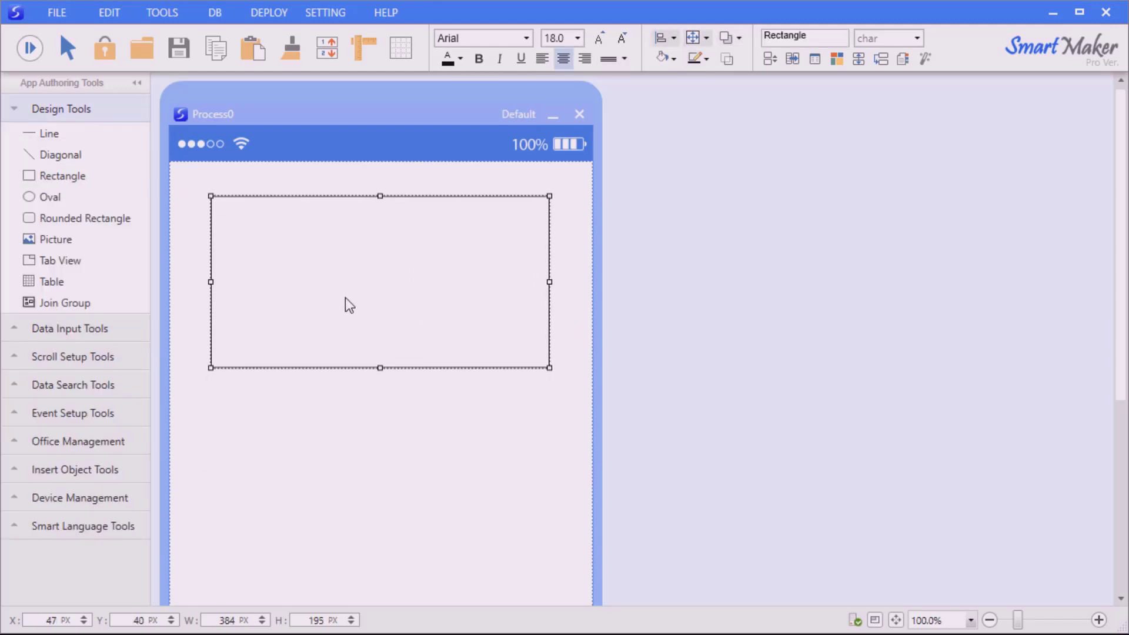
{"action": "left_click", "coordinate": [423, 435]}
- Move the rectangle down to the middle of the form and caption it "My Favorites" at font size 48
{"action": "left_click_drag", "start_coordinate": [1018, 619], "coordinate": [1010, 619]}
{"action": "scroll", "coordinate": [289, 197], "scroll_direction": "down", "scroll_amount": 1}
{"action": "left_click_drag", "start_coordinate": [289, 197], "coordinate": [310, 328]}
{"action": "type", "text": "My"}
{"action": "left_click", "coordinate": [577, 39]}
{"action": "left_click", "coordinate": [556, 157]}
{"action": "left_click", "coordinate": [294, 430]}
- Place a Picture component centred above the "My Favorites" rectangle
{"action": "left_click", "coordinate": [49, 134]}
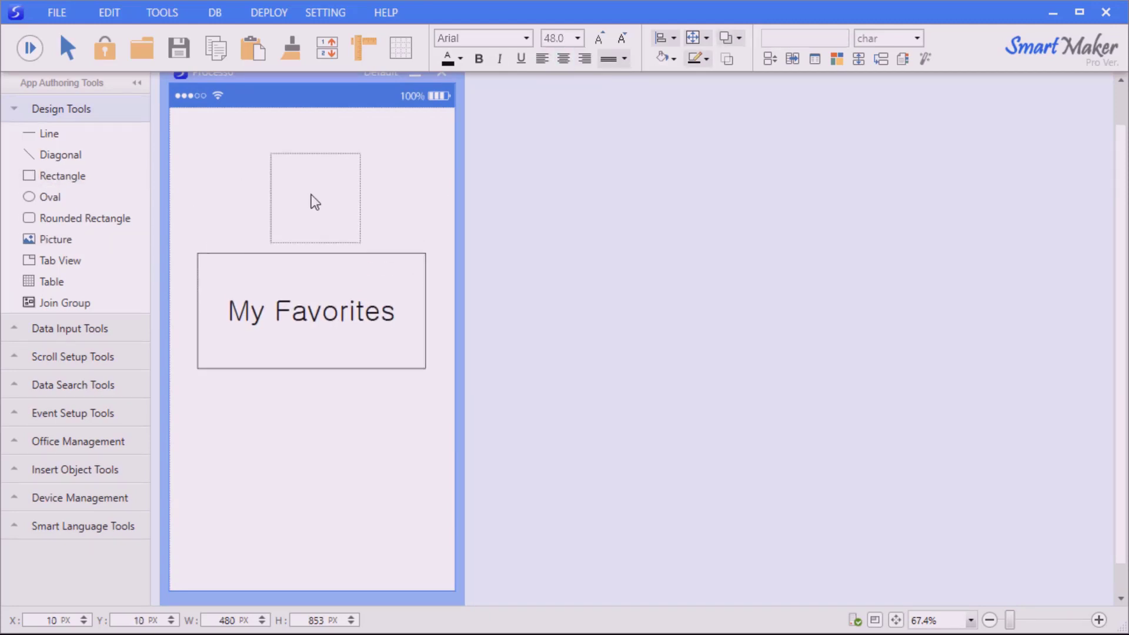
{"action": "left_click", "coordinate": [312, 202]}
{"action": "left_click", "coordinate": [342, 434]}
- Place an Event Button below the left part of the "My Favorites" rectangle and set its font size to 28
{"action": "left_click", "coordinate": [61, 109]}
{"action": "left_click", "coordinate": [83, 220]}
{"action": "left_click", "coordinate": [70, 246]}
{"action": "left_click", "coordinate": [233, 445]}
{"action": "left_click", "coordinate": [577, 38]}
{"action": "left_click", "coordinate": [554, 132]}
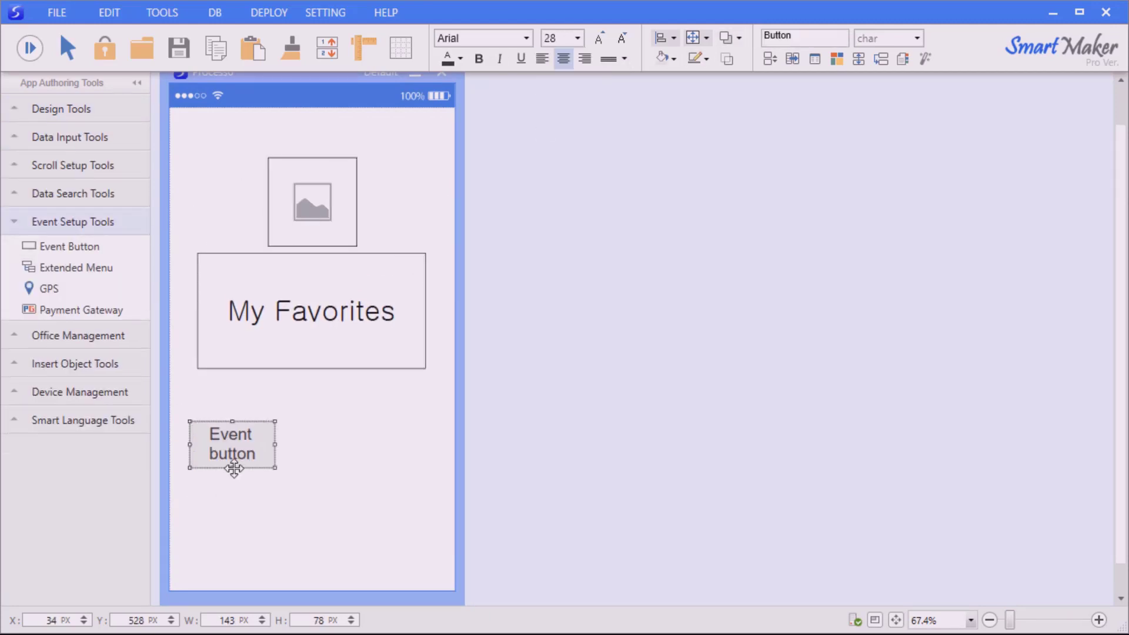
- Make the event button taller and arrange it with an identical second event button side by side below the rectangle
{"action": "left_click_drag", "start_coordinate": [233, 469], "coordinate": [233, 486]}
{"action": "left_click_drag", "start_coordinate": [247, 460], "coordinate": [387, 483]}
{"action": "left_click", "coordinate": [195, 398]}
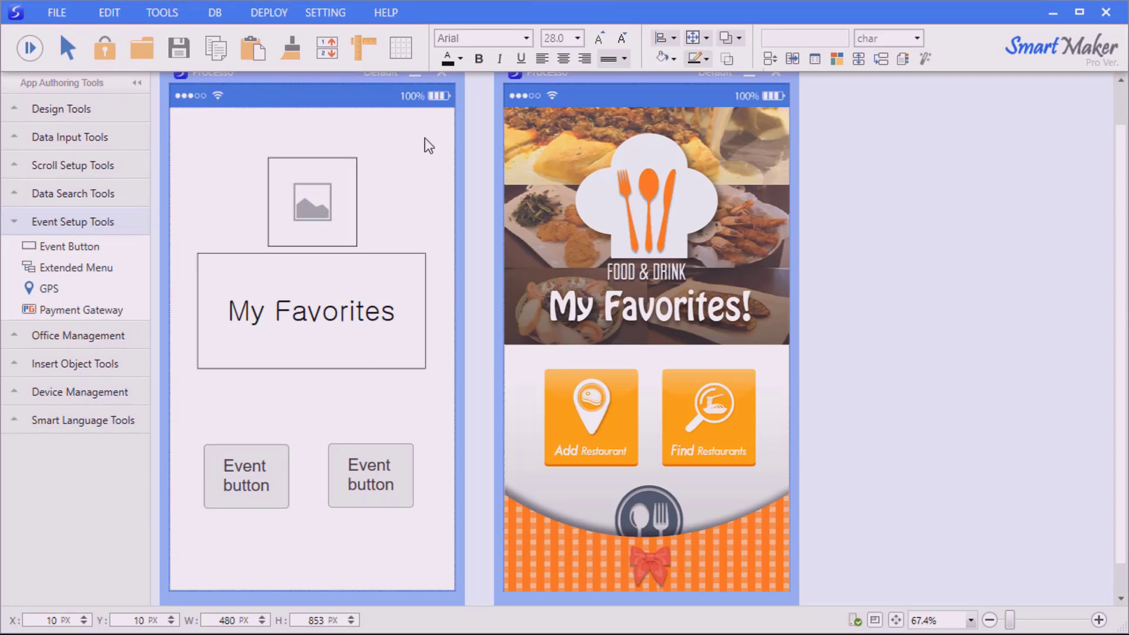